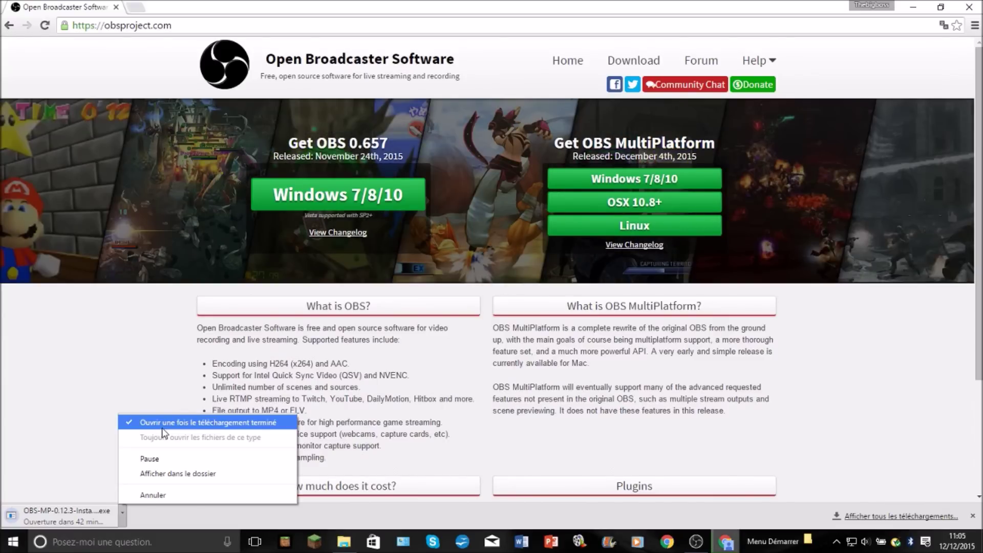
- Remove OBS_0_657b_Installer.exe from the browser's download list and close the downloads page
key("ctrl+h")
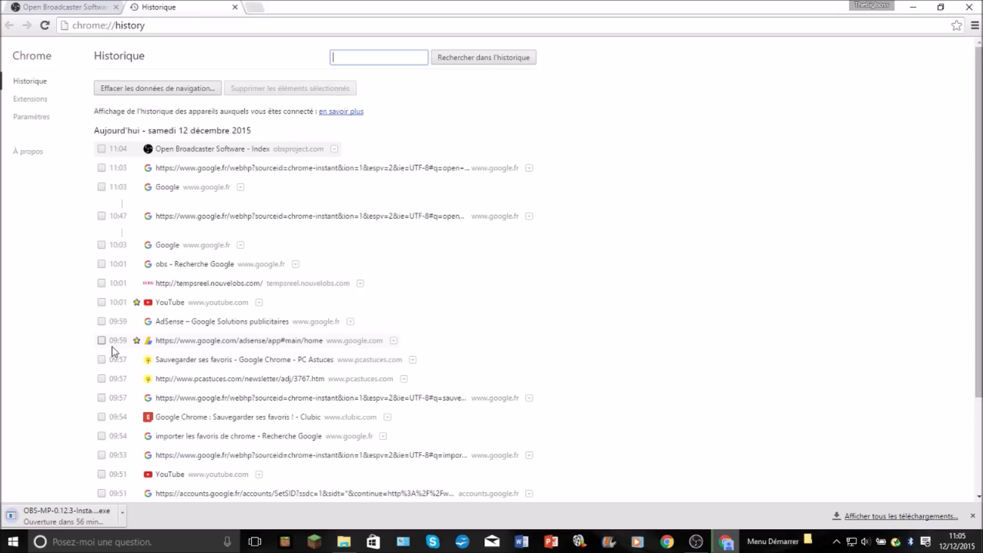
key("ctrl+j")
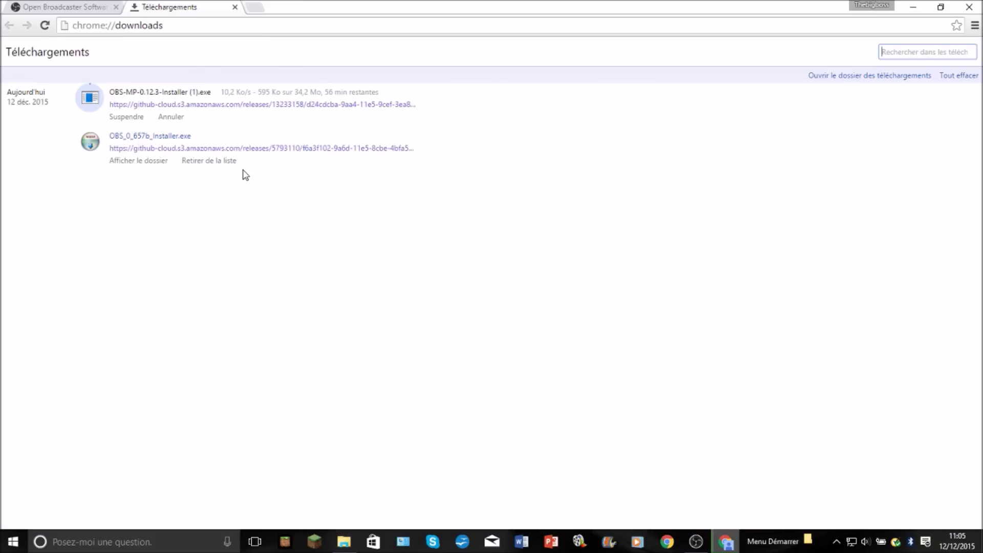
left_click(221, 160)
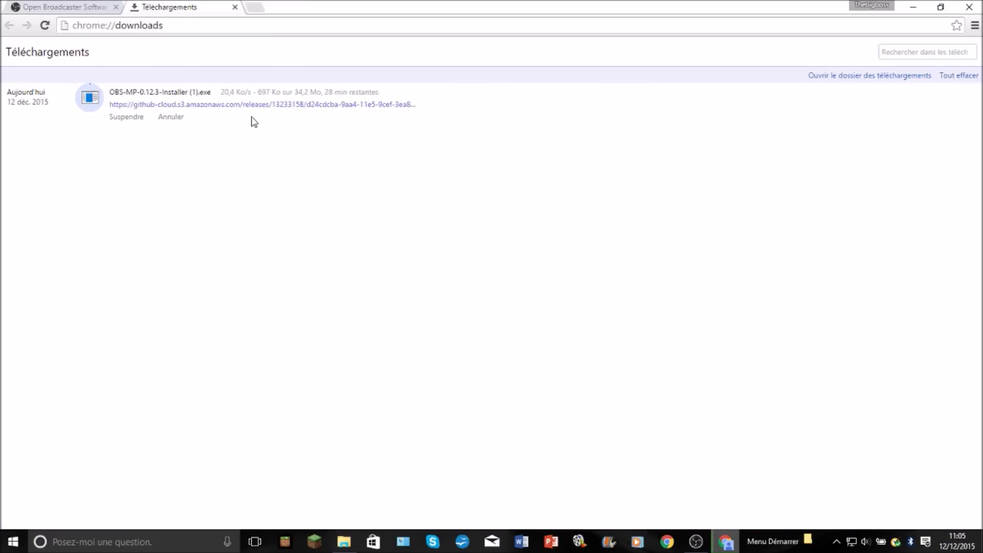
left_click_drag(115, 97, 208, 96)
left_click(236, 8)
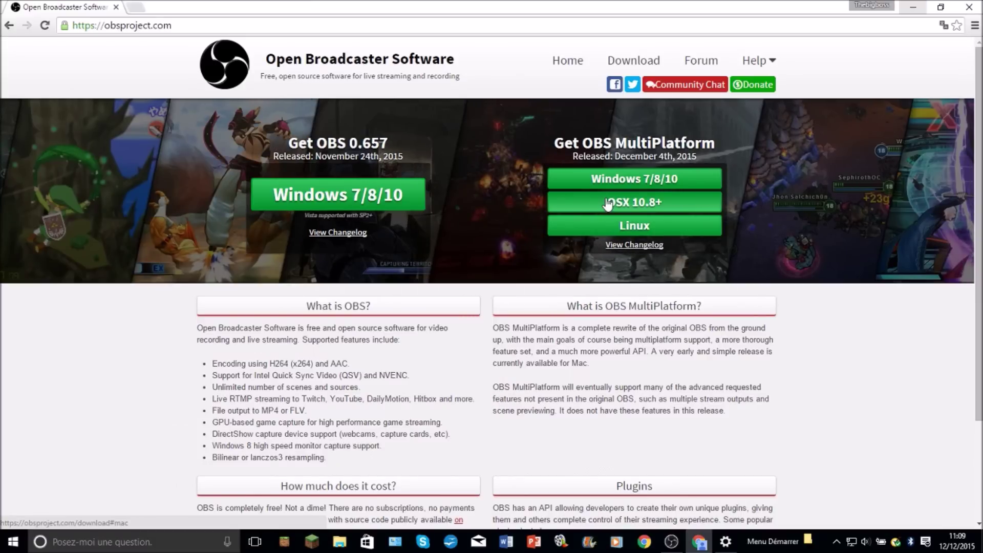
- Minimize the browser to reach the desktop and dismiss the inject-helper64.exe system error
scroll(924, 113, "down", 3)
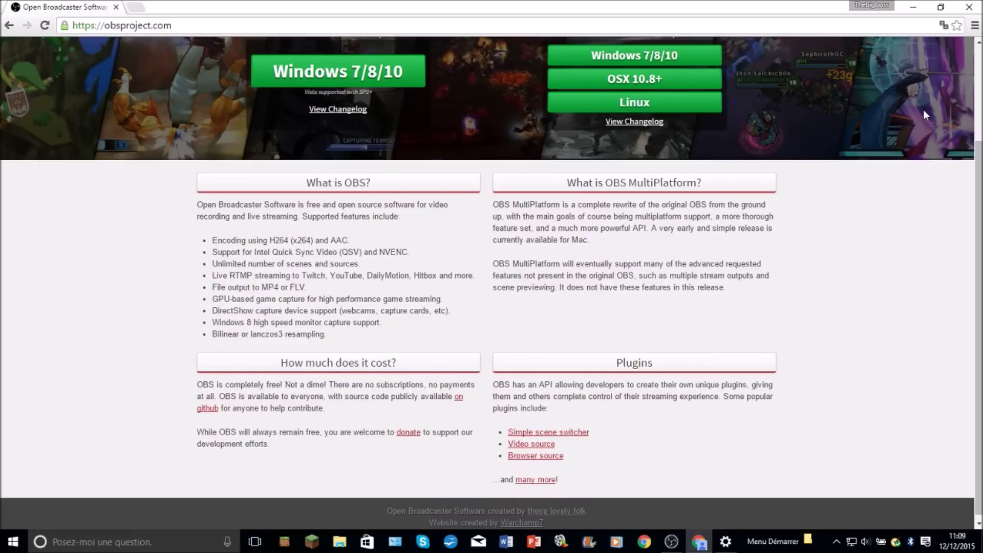
scroll(923, 110, "up", 3)
left_click(915, 8)
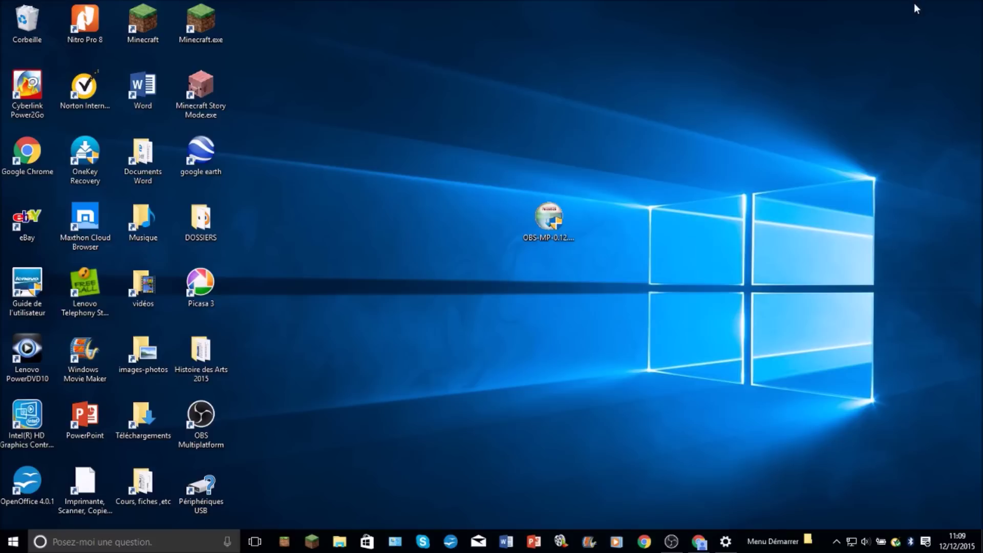
left_click_drag(445, 136, 739, 379)
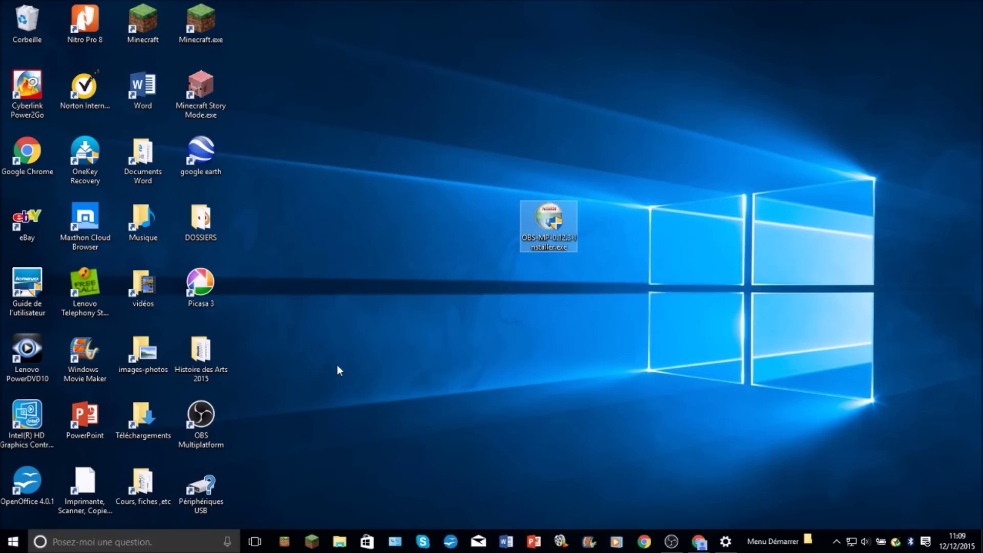
left_click_drag(680, 285, 854, 530)
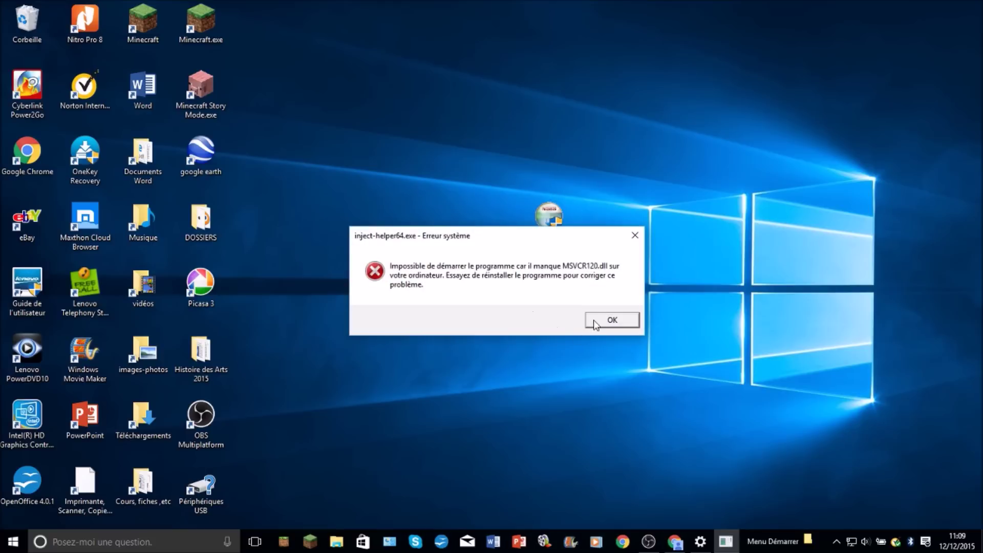
left_click(611, 320)
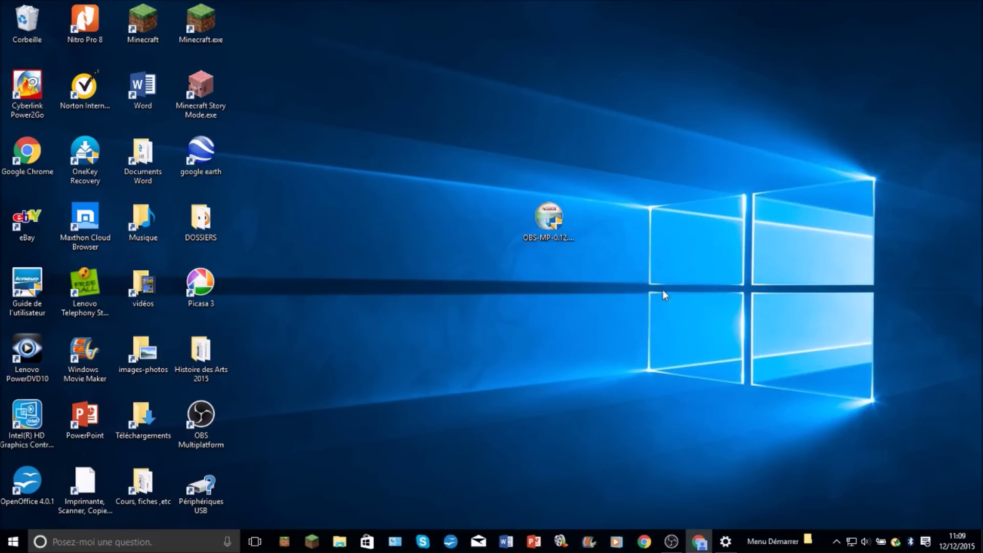
- Run OBS-MP-0.12.3-Installer.exe from the desktop and advance the setup wizard to its License Agreement
left_click(549, 217)
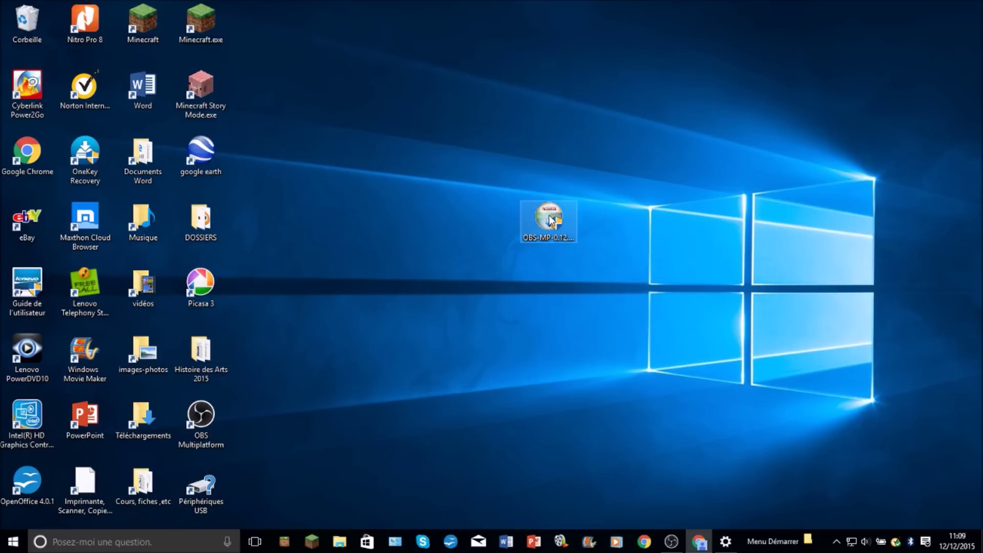
right_click(549, 218)
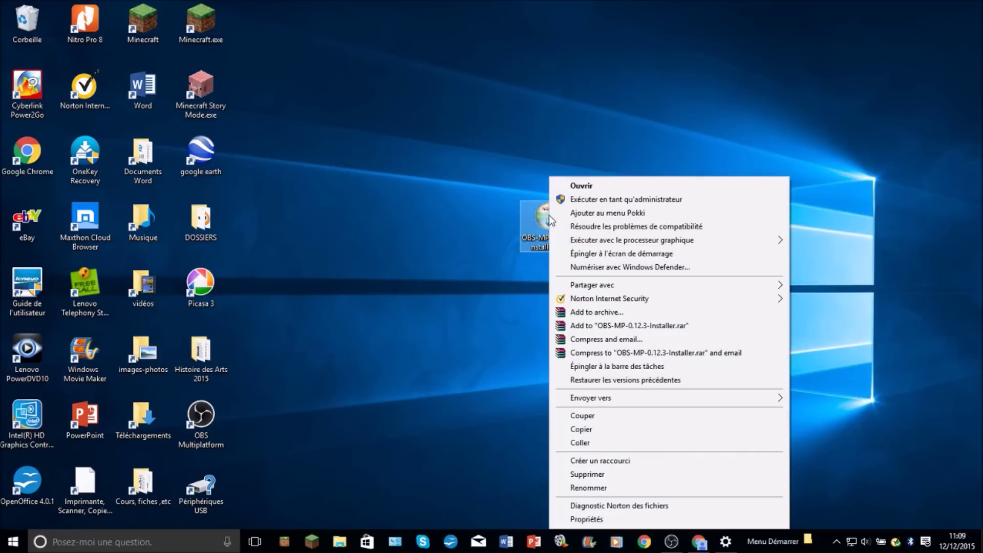
left_click(570, 186)
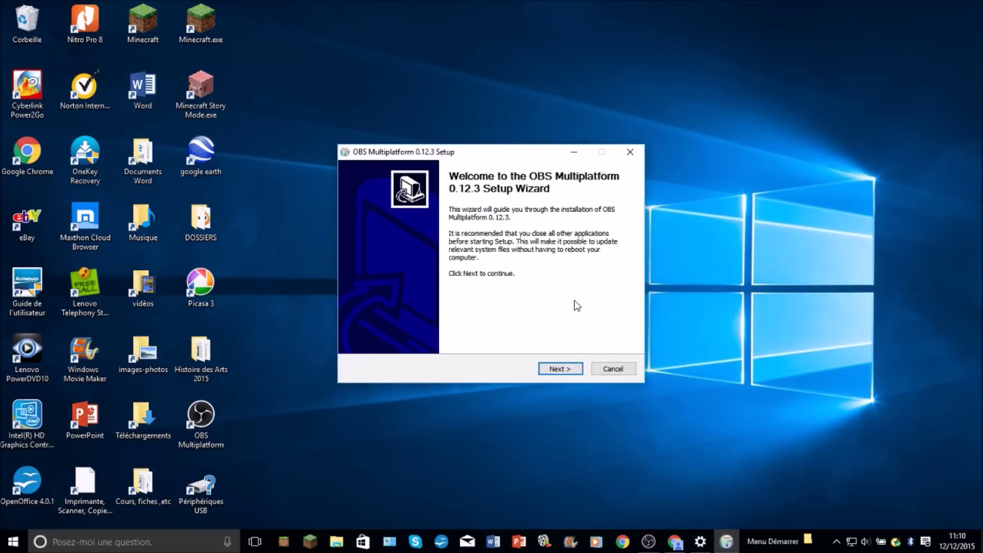
left_click(563, 371)
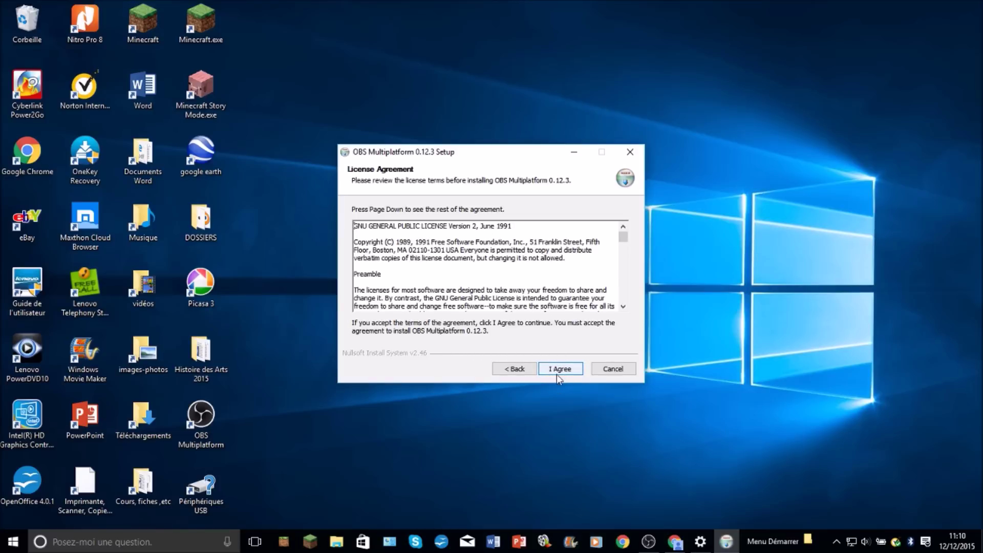
- Bring up the OBS window briefly, minimize it, and cancel the OBS Multiplatform 0.12.3 setup
left_click(648, 541)
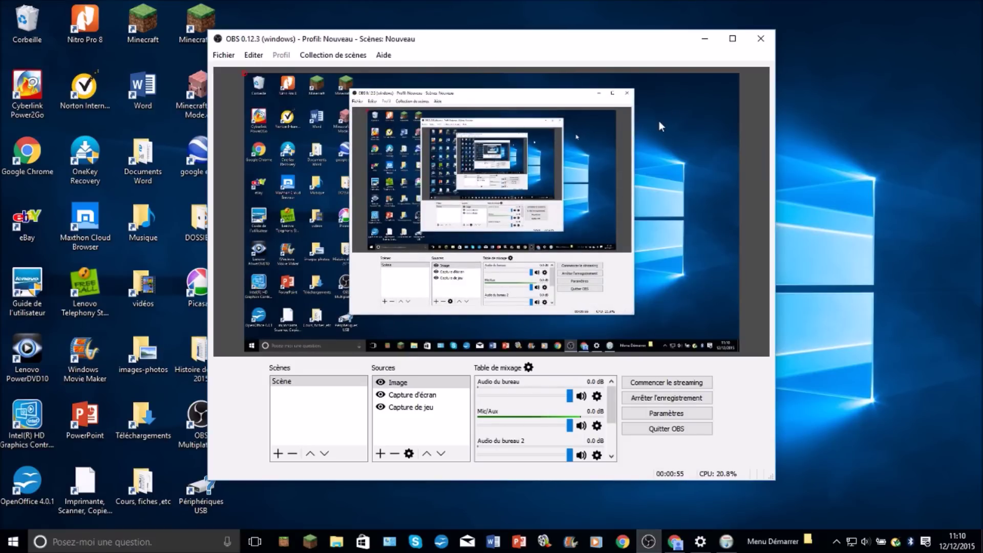
left_click(706, 47)
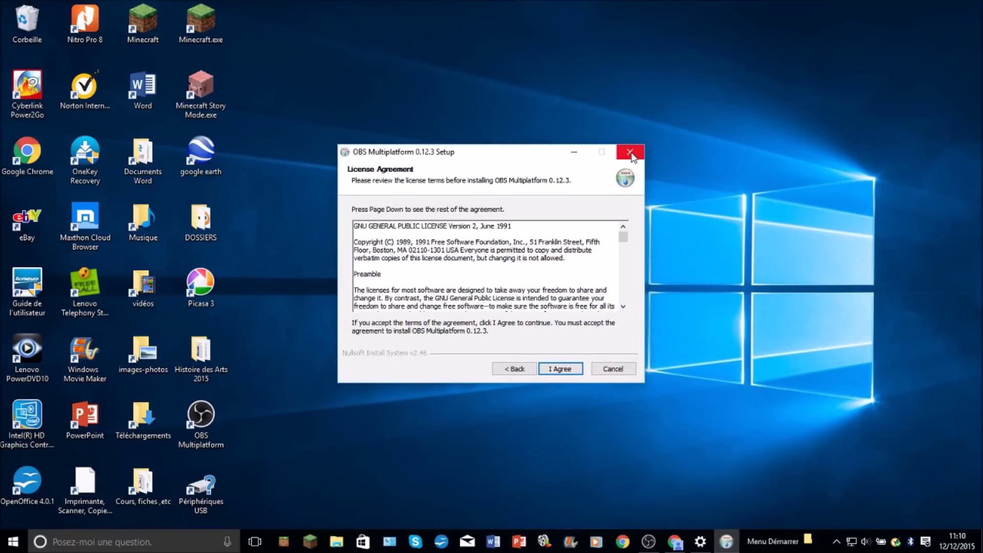
left_click(612, 369)
left_click(534, 314)
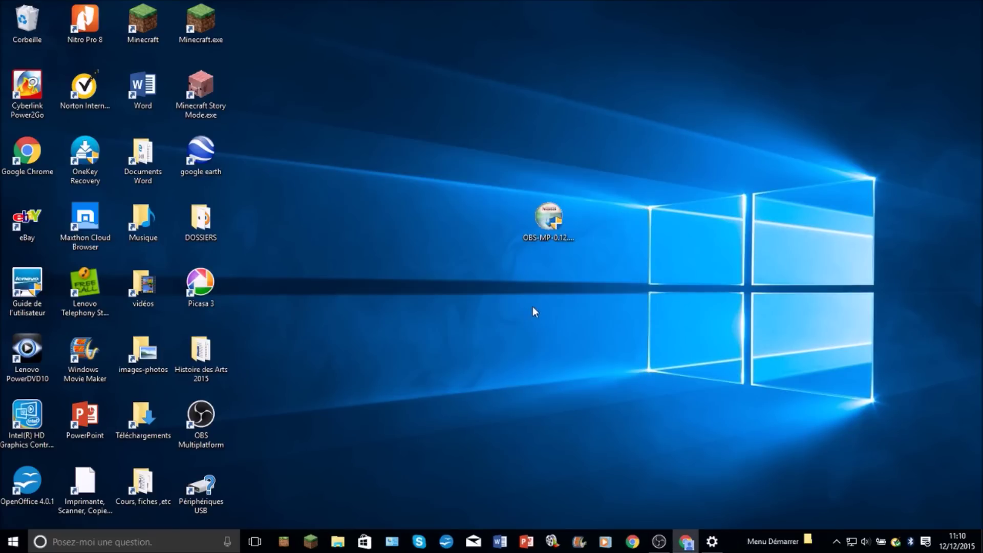
left_click_drag(548, 218, 589, 240)
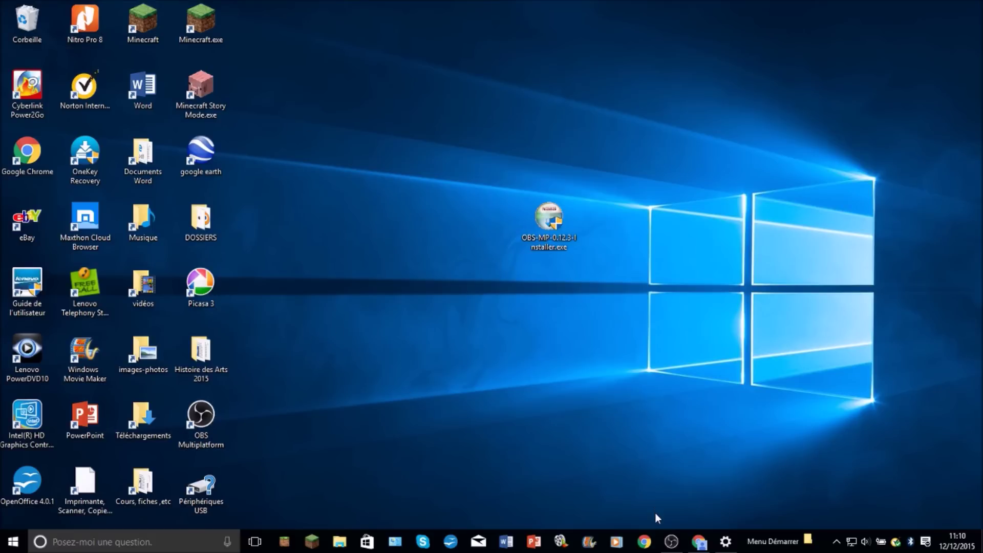
- Switch to the running OBS and open the output (Sortie) section of its settings
left_click(671, 541)
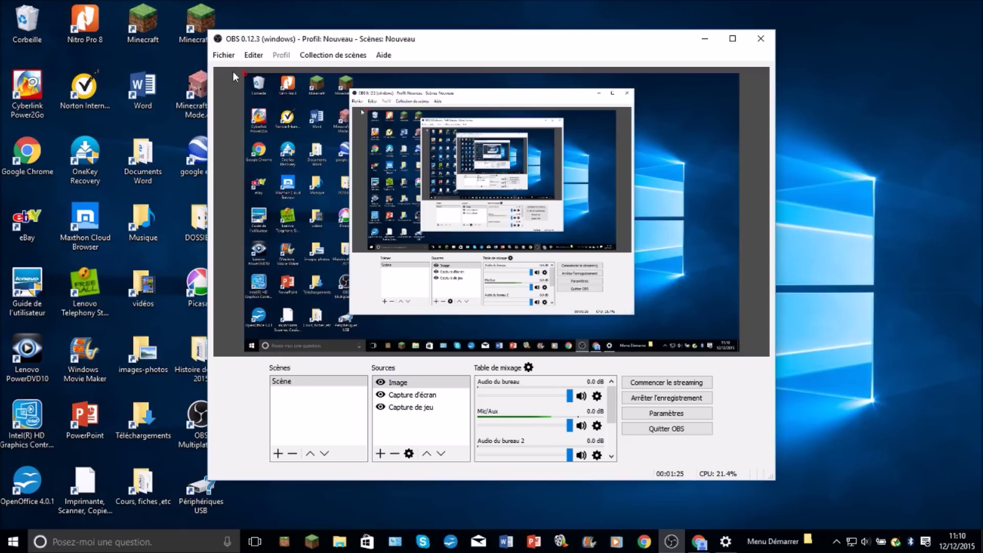
left_click(229, 56)
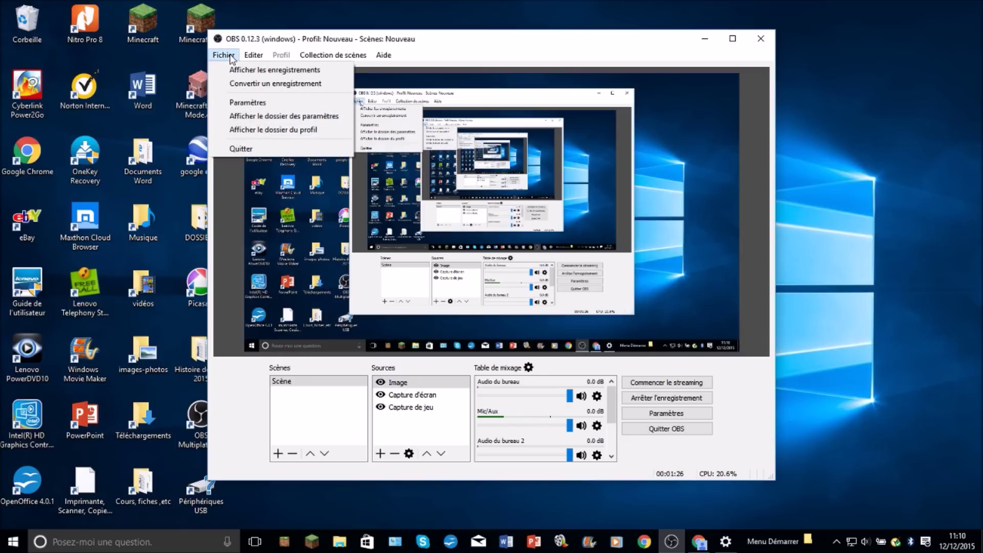
left_click(256, 103)
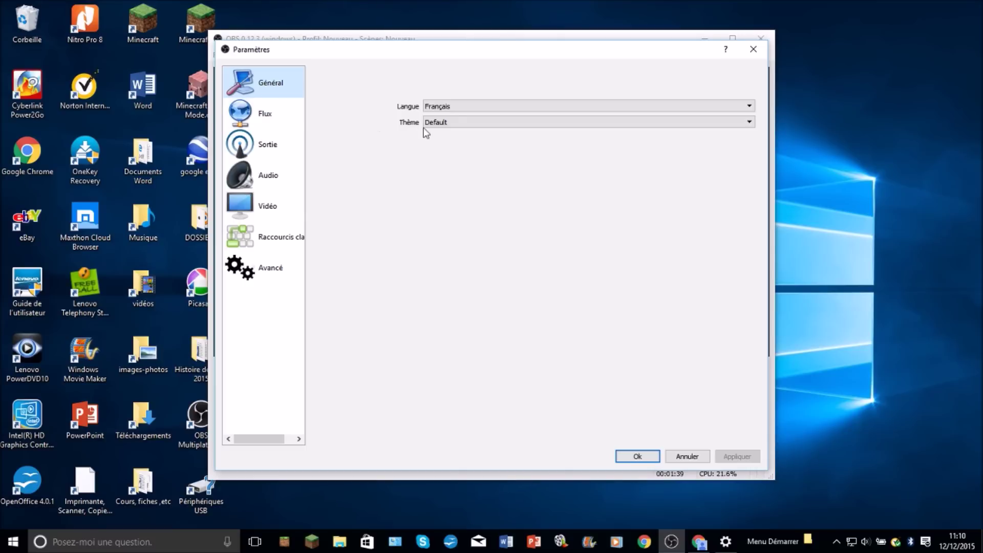
left_click(277, 139)
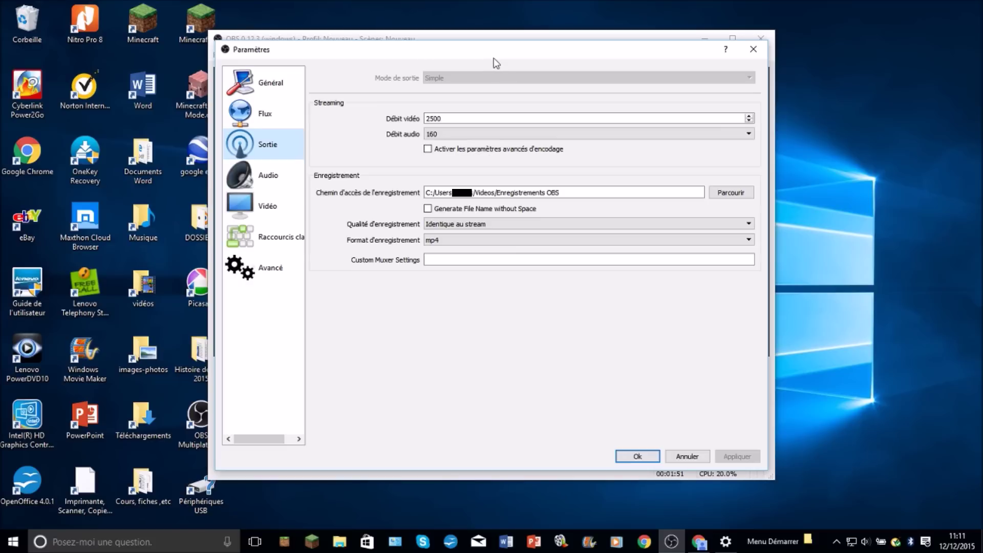
- Try flv as the recording format, and set the format back to mp4
left_click(450, 241)
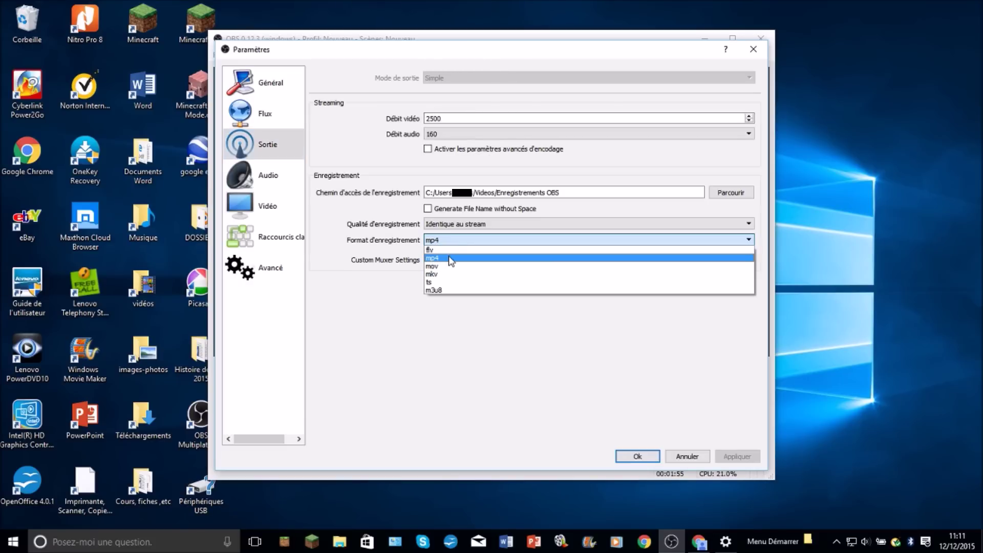
left_click(453, 249)
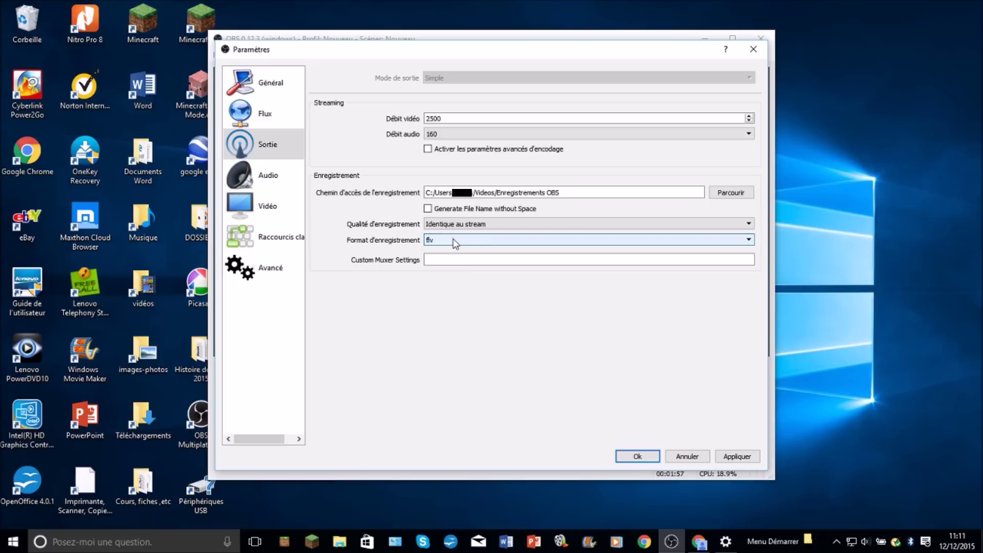
left_click(452, 241)
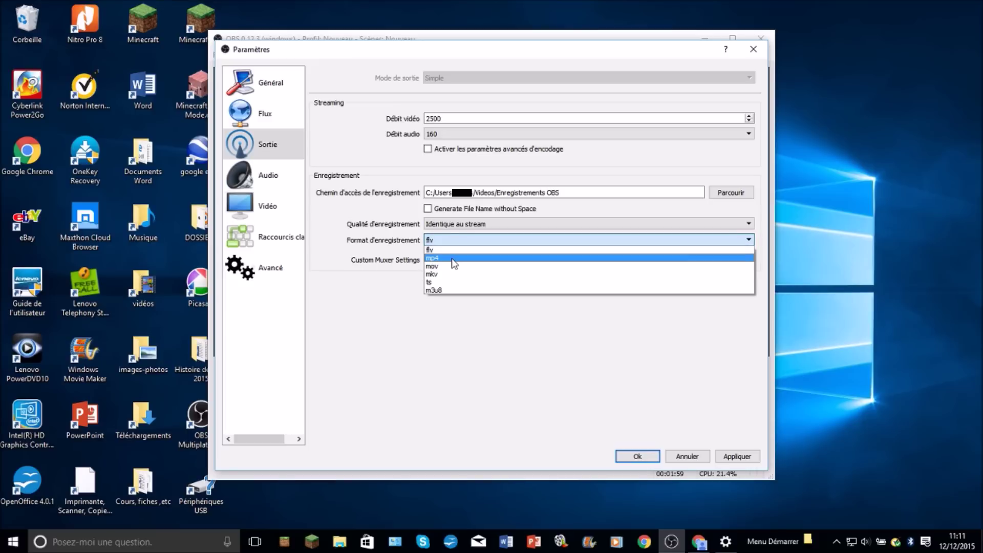
left_click(453, 258)
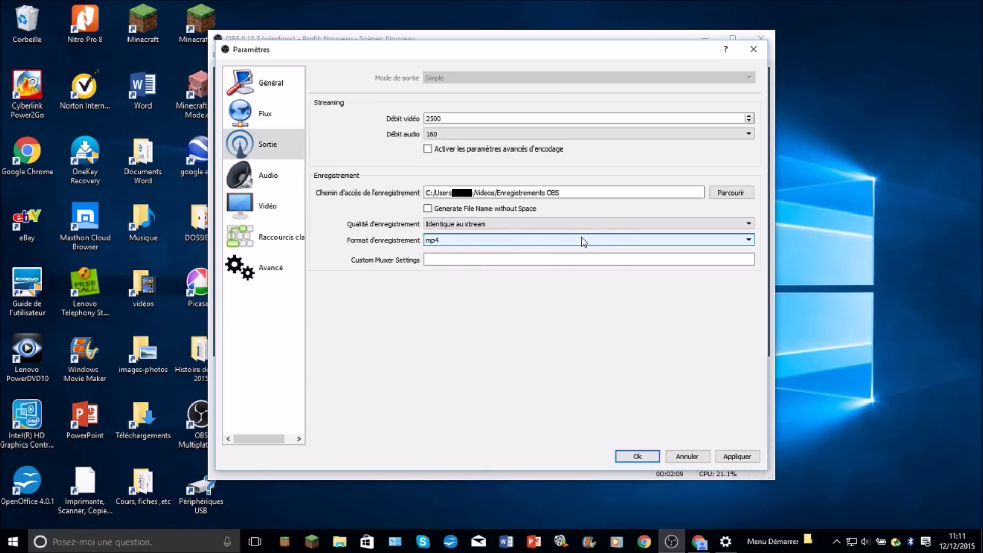
left_click(254, 37)
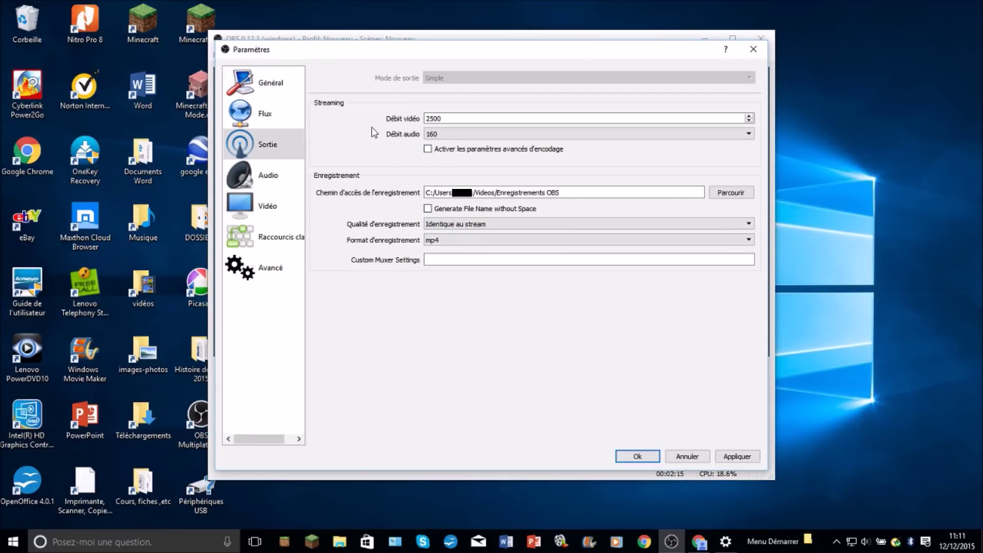
left_click(465, 240)
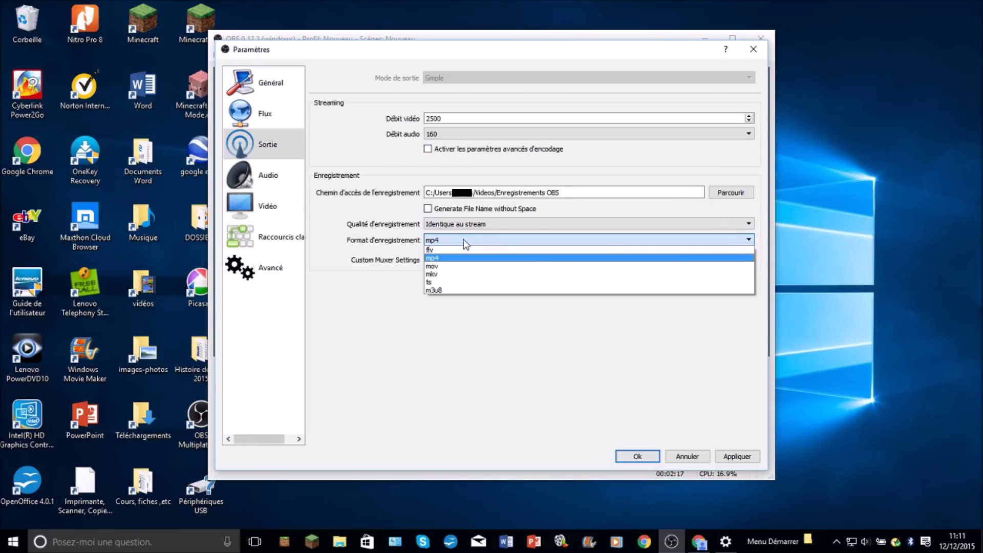
left_click(437, 257)
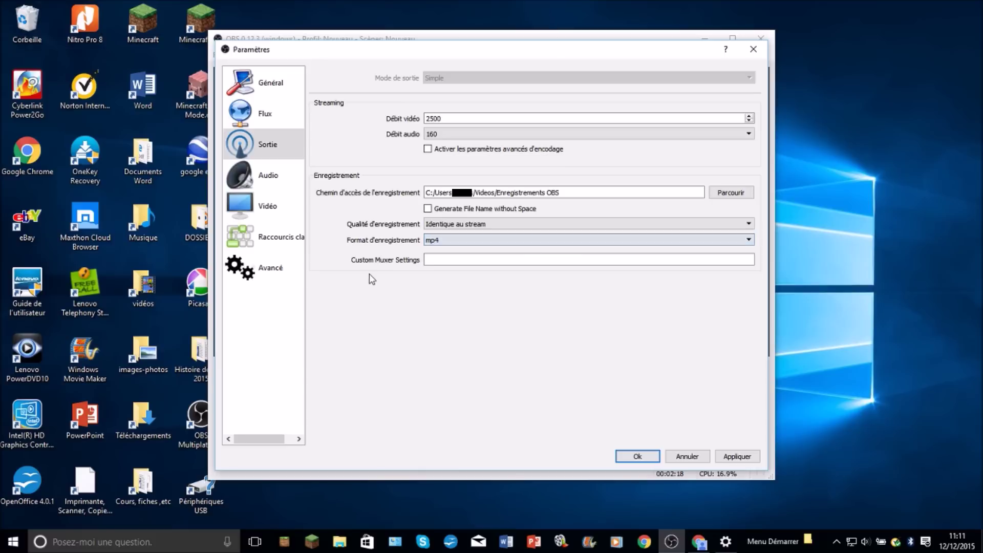
- Examine the available devices for the second desktop audio and the first microphone in the audio settings
left_click(275, 182)
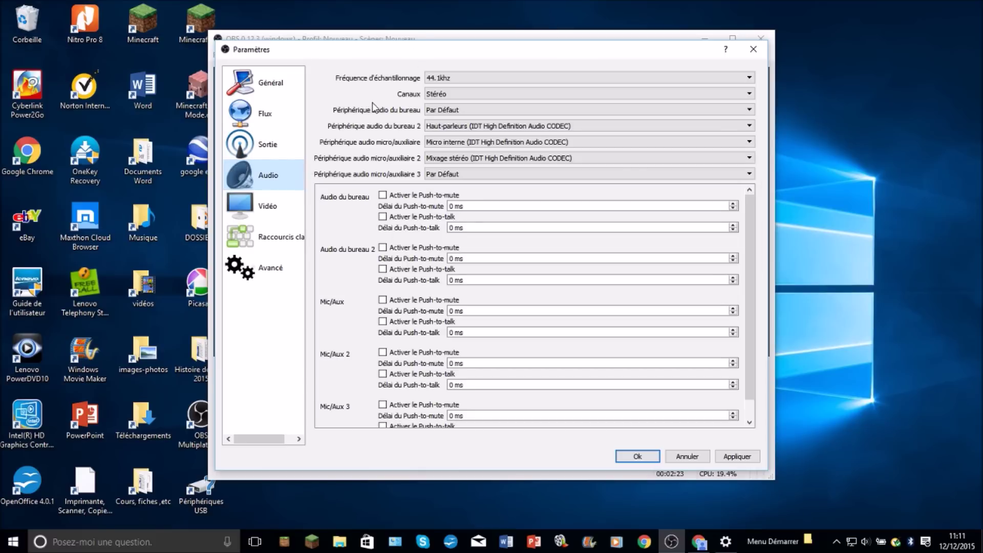
left_click(471, 127)
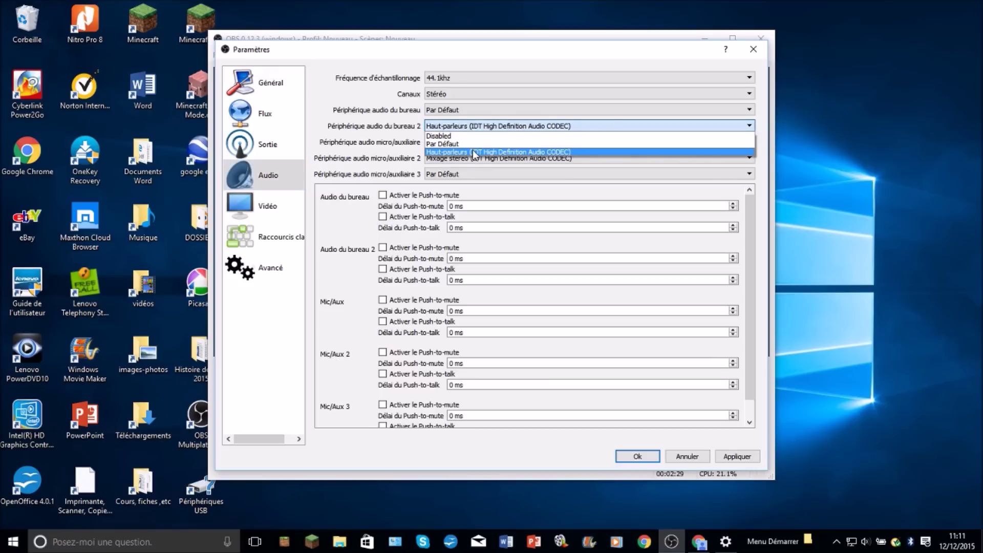
left_click(340, 164)
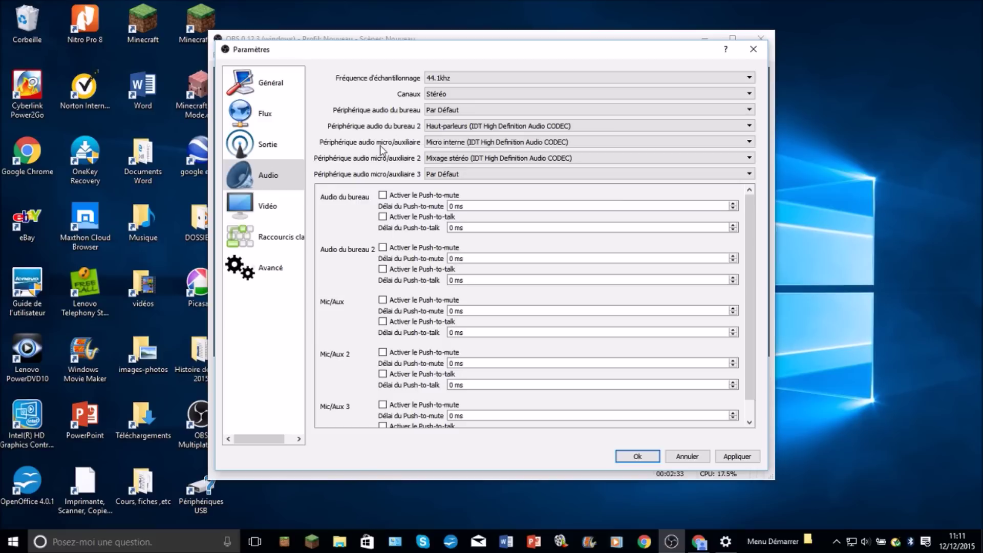
left_click(433, 143)
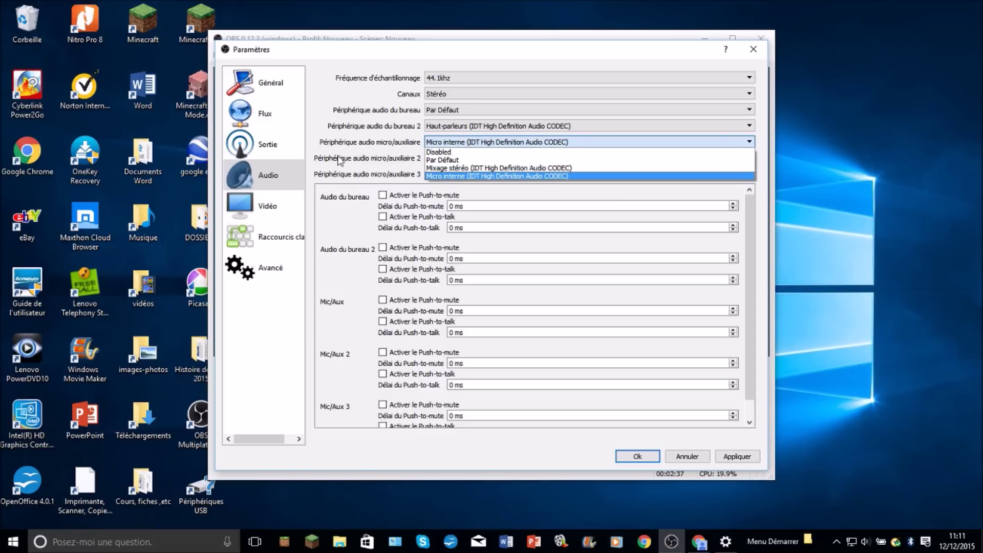
left_click(353, 151)
- Go through the video (Vidéo), keyboard shortcut (Raccourcis clavier) and advanced (Avancé) sections of the settings
left_click(266, 211)
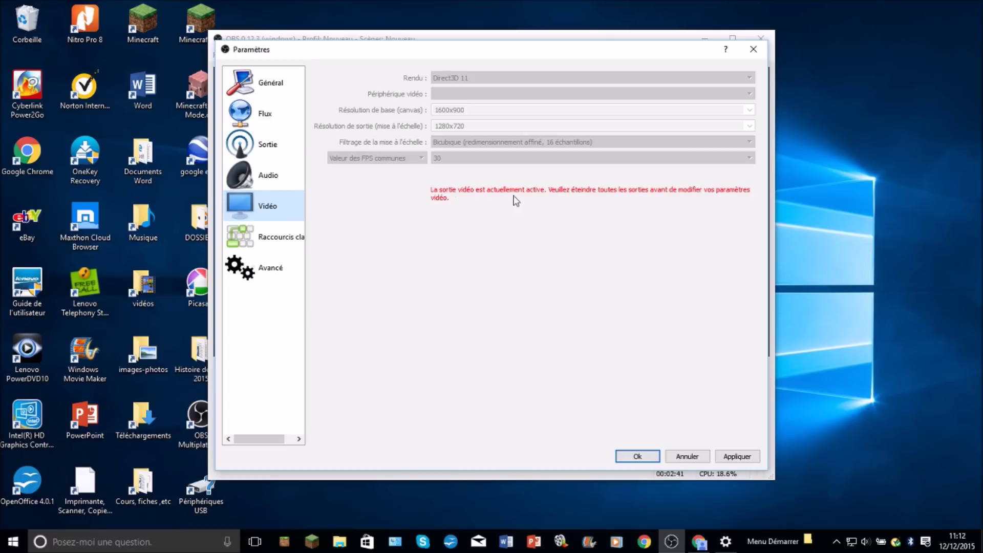
left_click(274, 235)
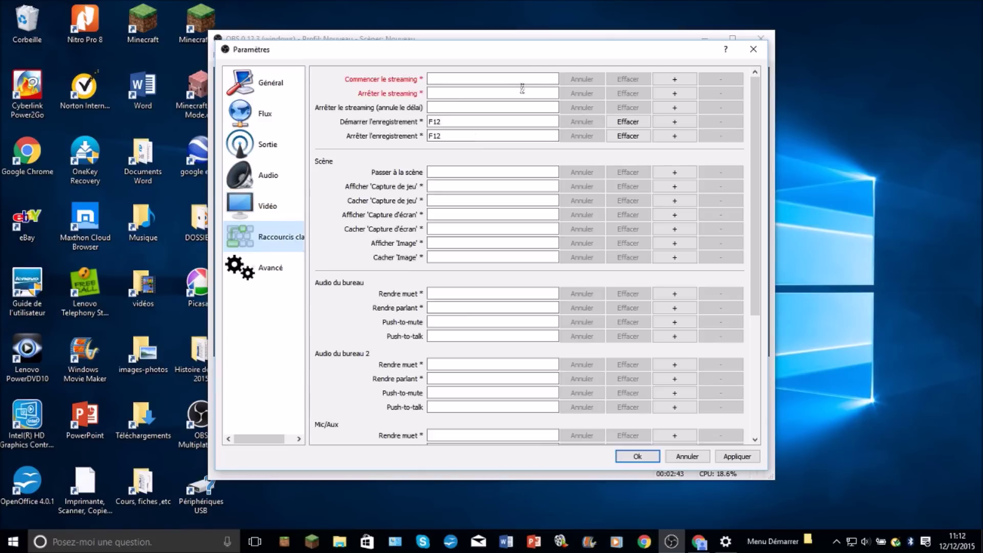
left_click(477, 78)
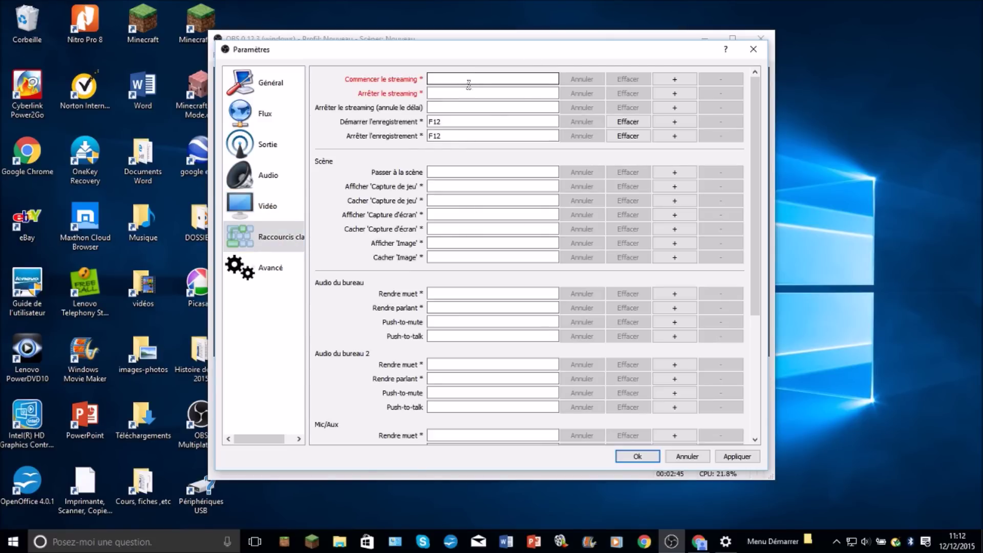
left_click(271, 267)
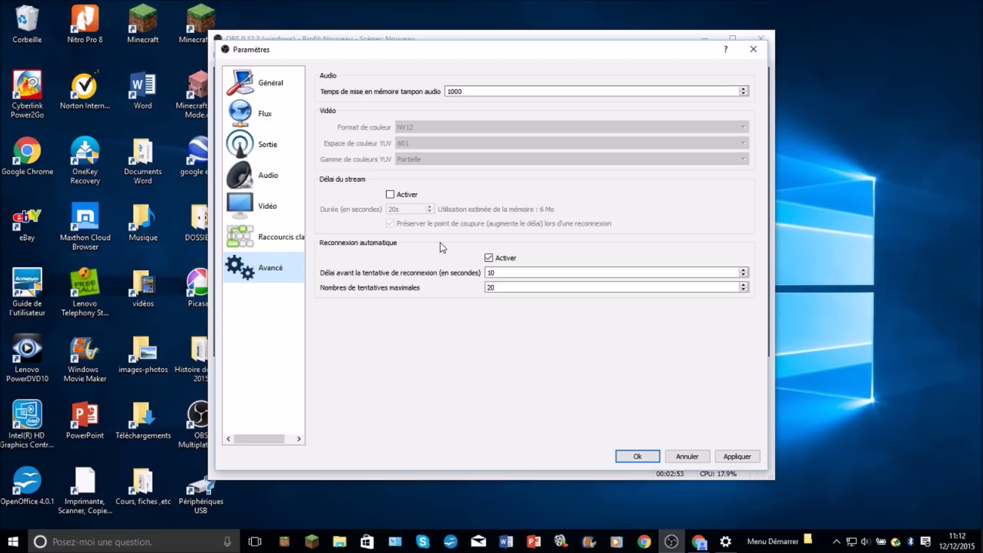
- Return to the audio settings, check the first microphone's device, and apply and close the settings
left_click(284, 181)
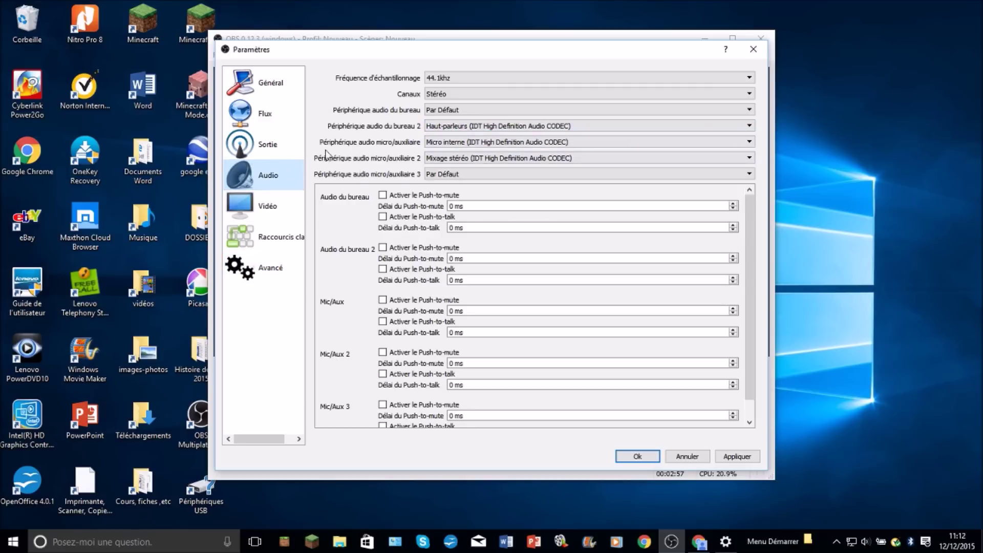
left_click(450, 143)
left_click(452, 148)
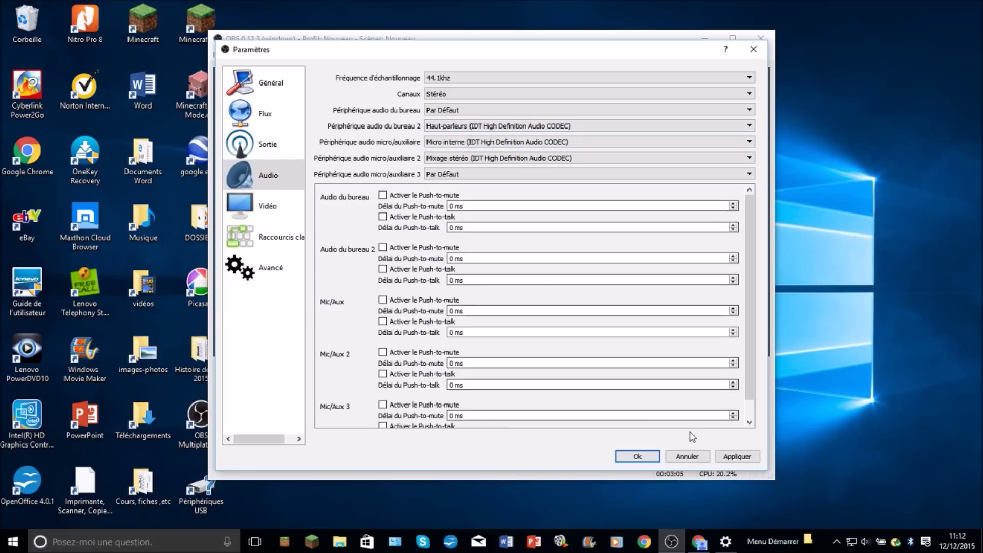
left_click(727, 450)
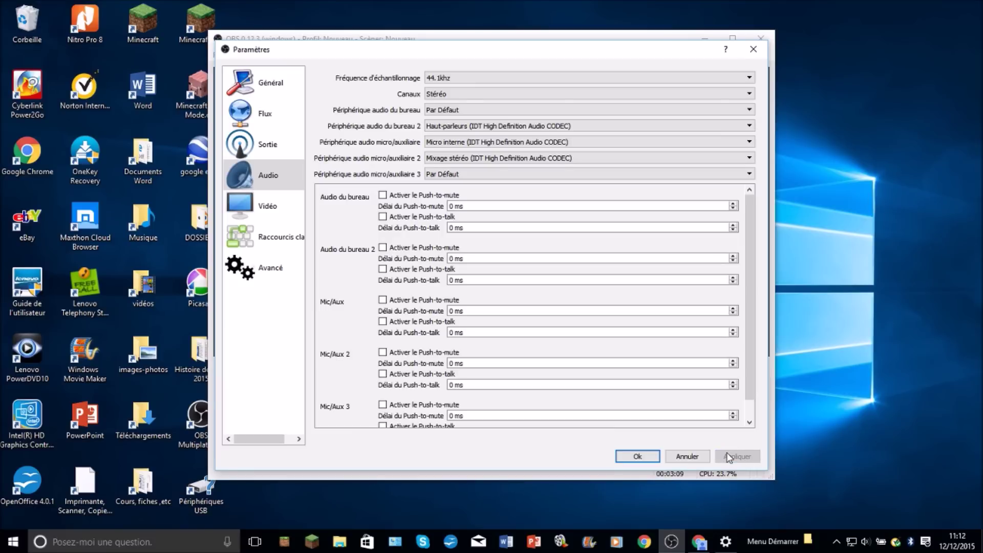
left_click(635, 456)
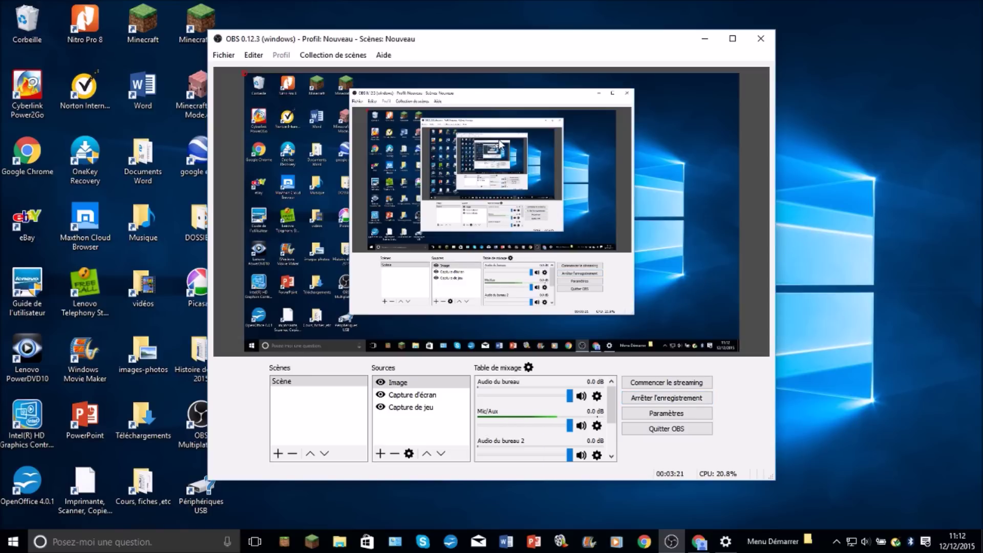
- Examine the source types that can be added to the scene, without adding one
left_click(380, 454)
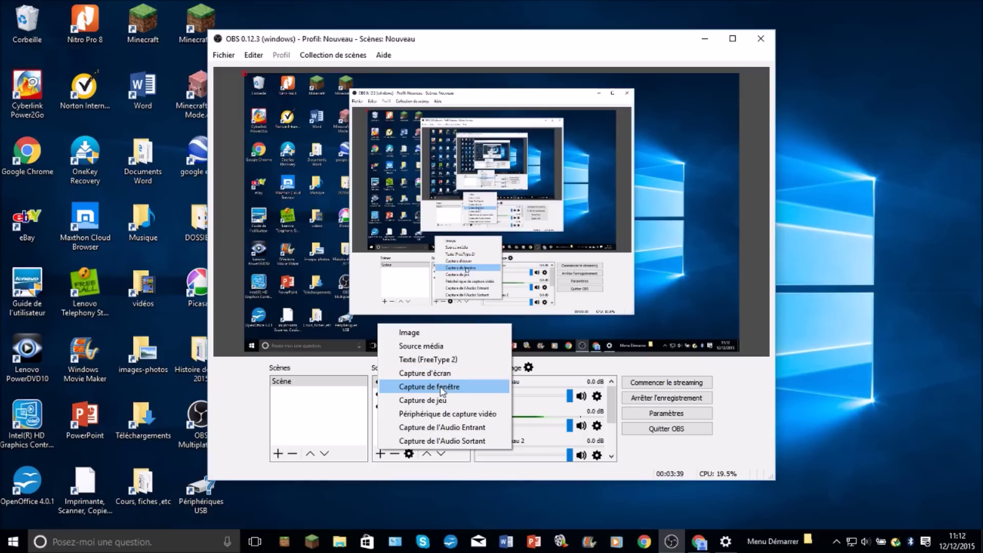
left_click(228, 406)
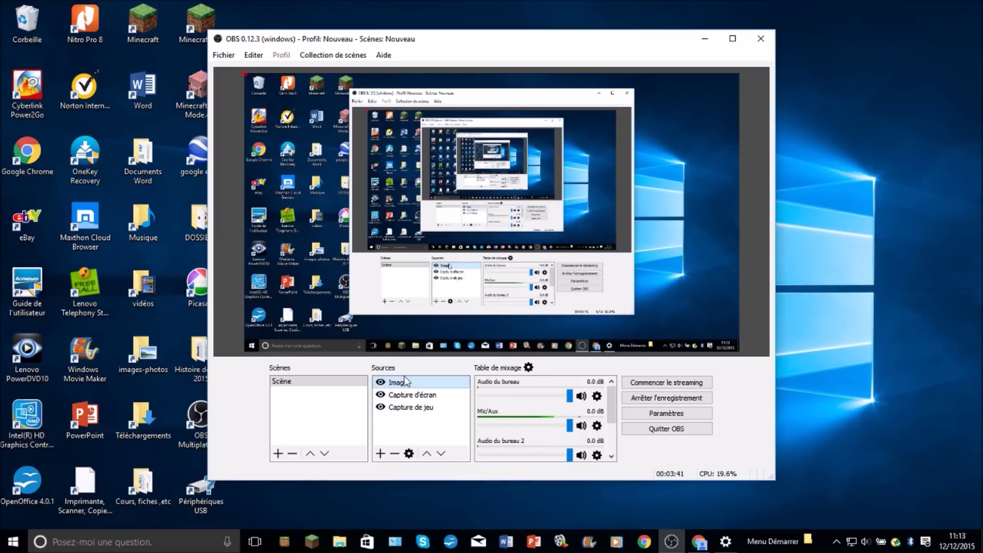
left_click(379, 453)
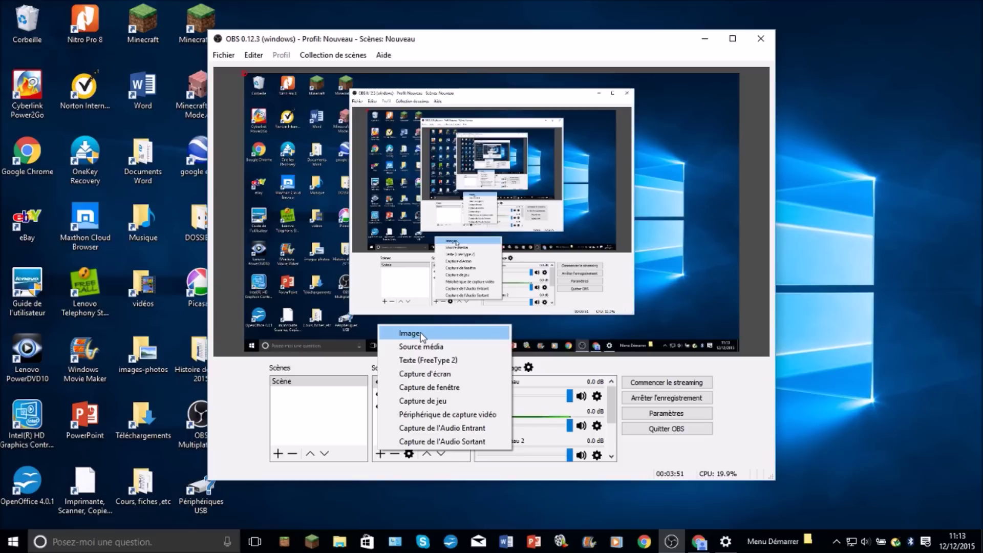
left_click(270, 388)
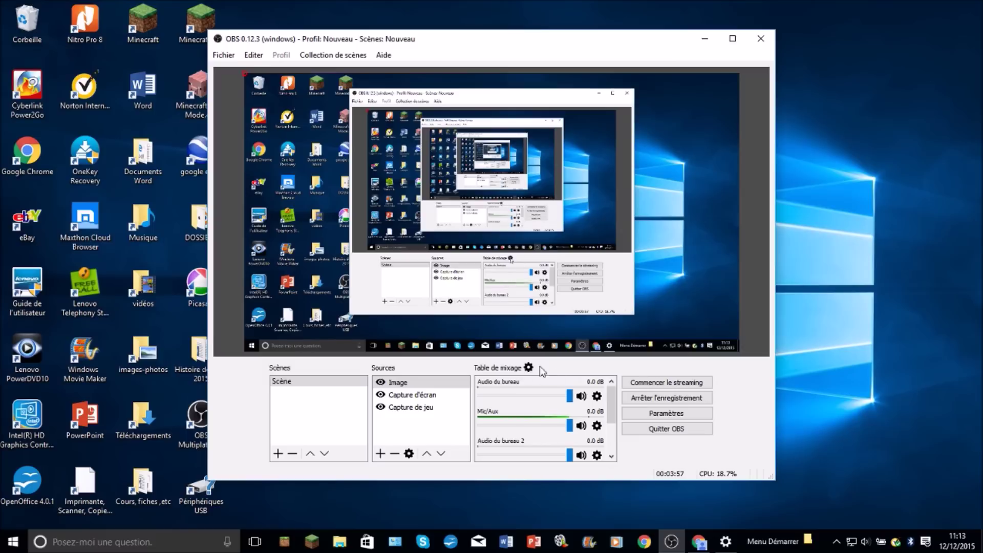
- View the audio filters of the desktop audio (Audio du bureau) and close their window
mouse_move(610, 398)
left_mouse_down()
mouse_move(612, 412)
mouse_move(612, 390)
left_mouse_up()
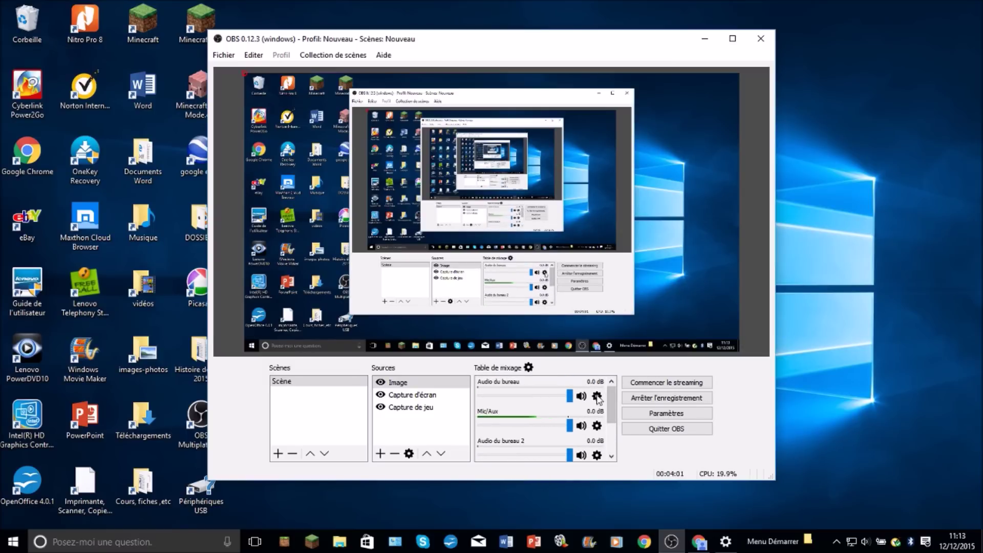
left_click(597, 396)
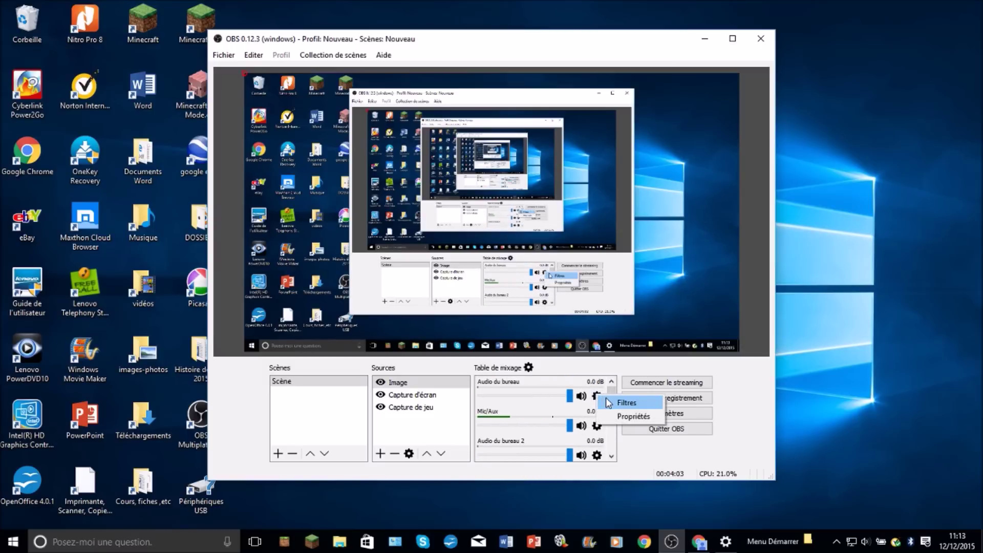
left_click(608, 402)
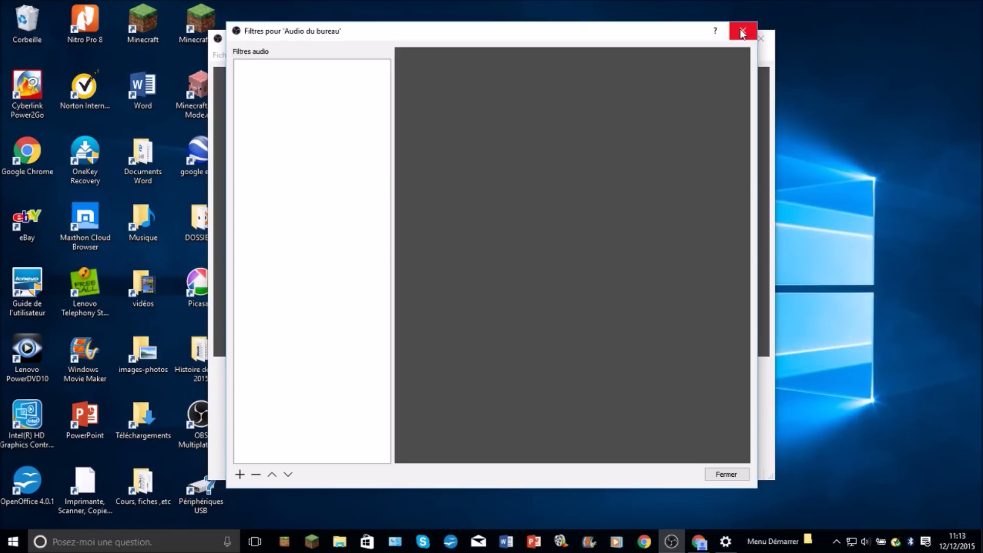
left_click(742, 30)
- View the properties of the Mic/Aux audio source and close them without changes
left_click(597, 396)
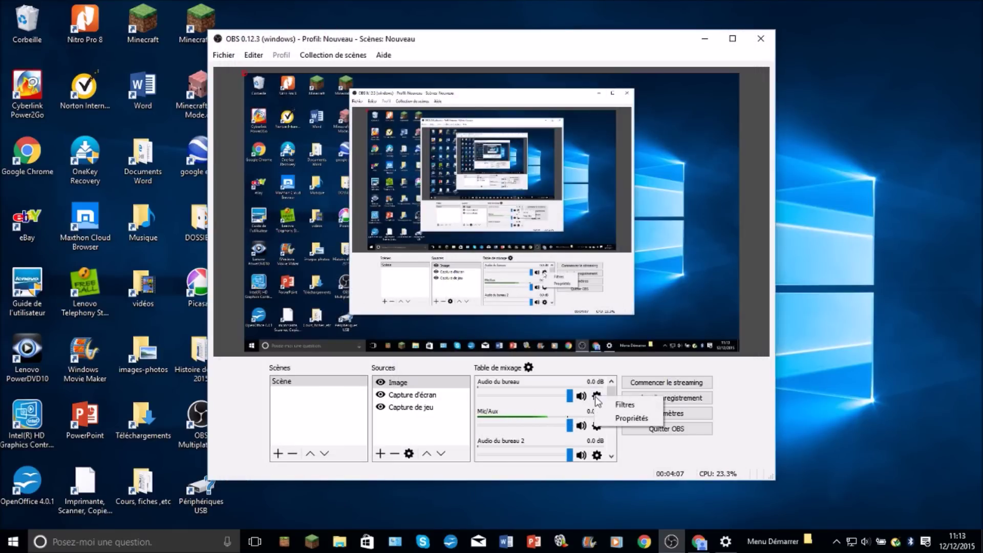
left_click(597, 426)
left_click(596, 426)
left_click(622, 449)
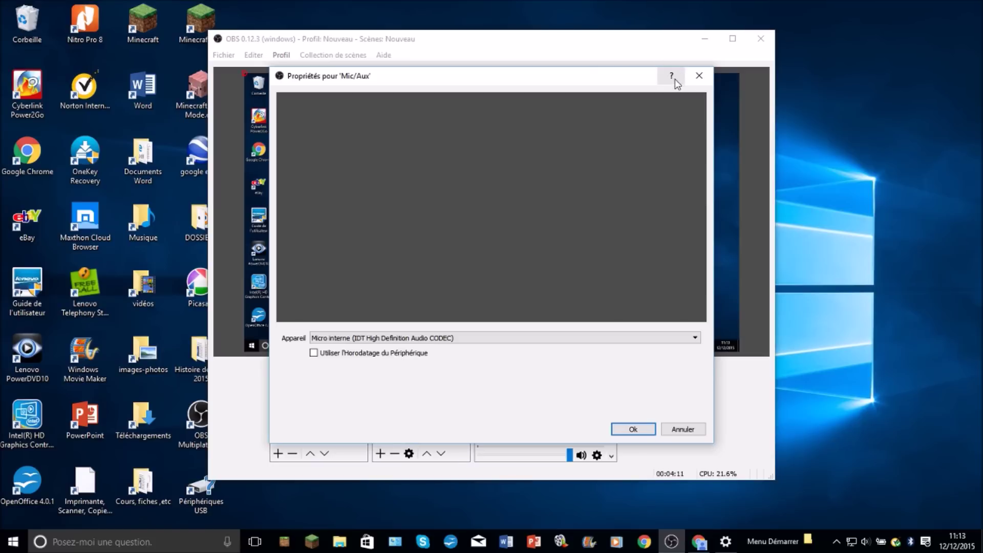
left_click(702, 80)
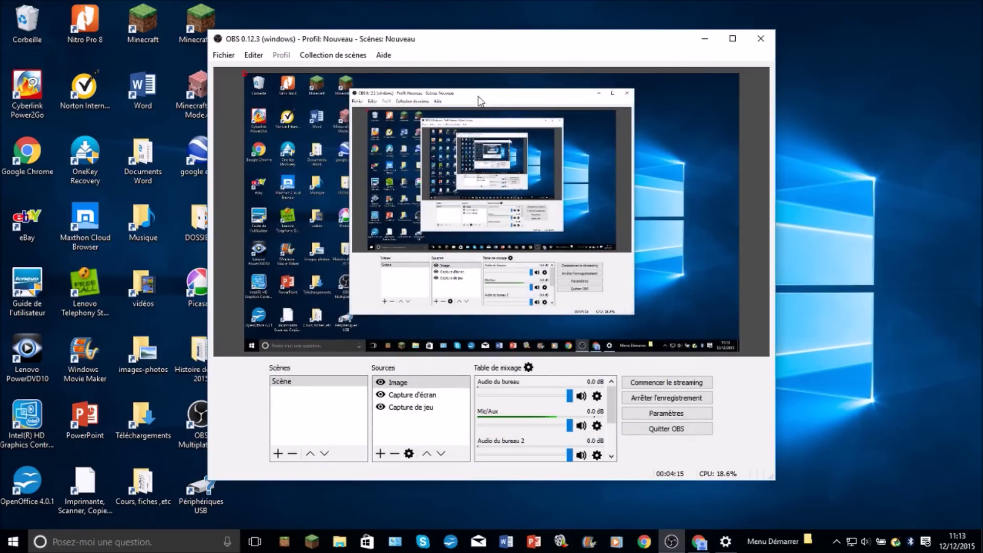
- Check for program updates (Rechercher des mises à jour)
left_click(353, 59)
mouse_move(381, 61)
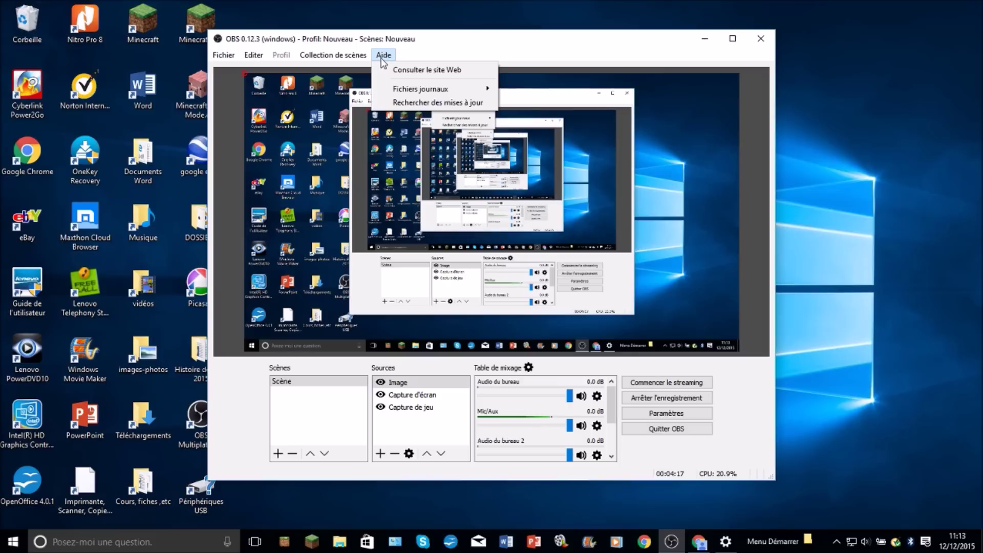
left_click(444, 103)
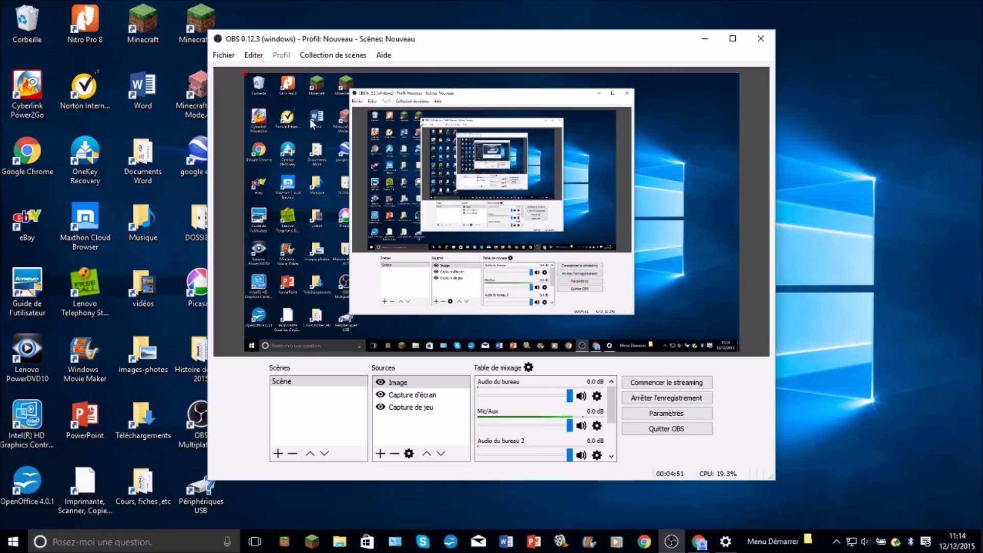
left_click(705, 38)
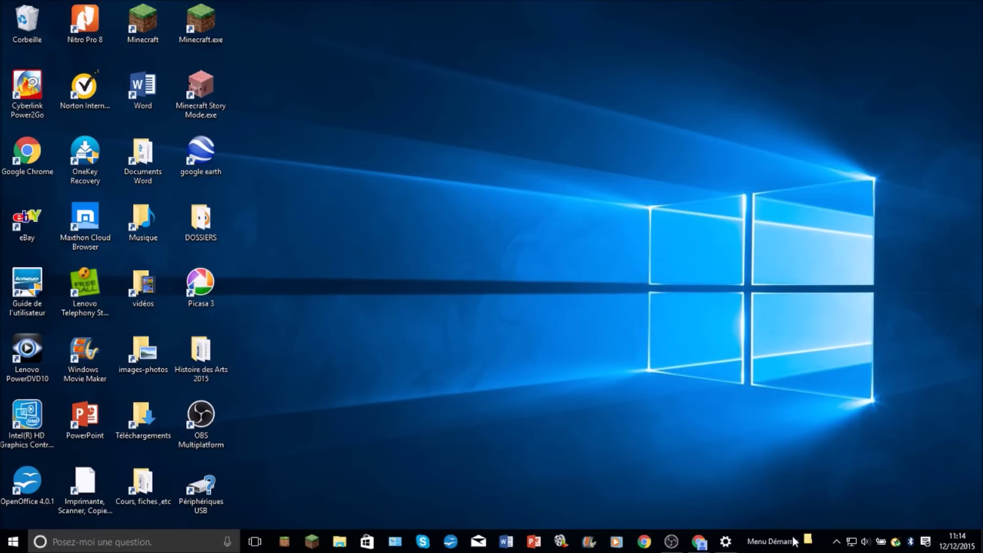
left_click(671, 541)
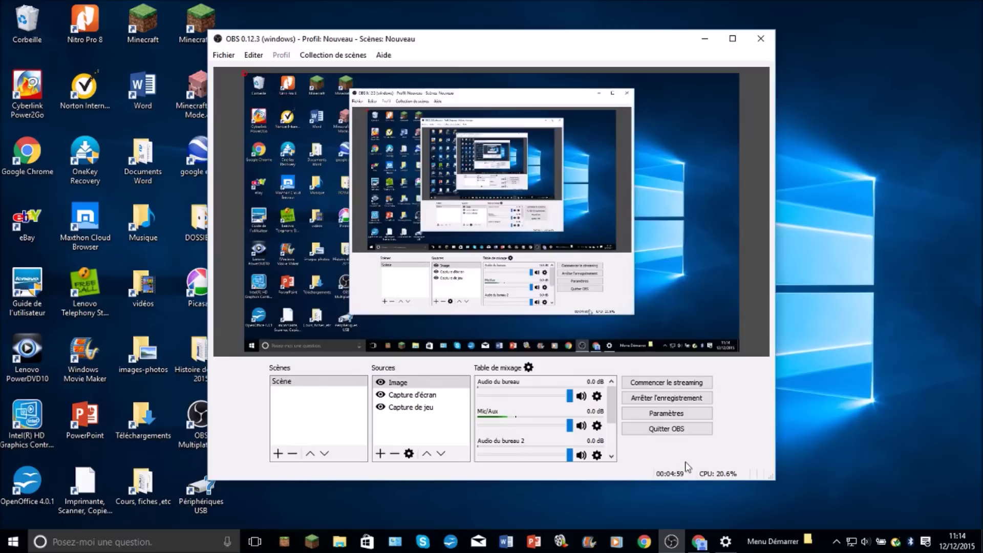
left_click(224, 55)
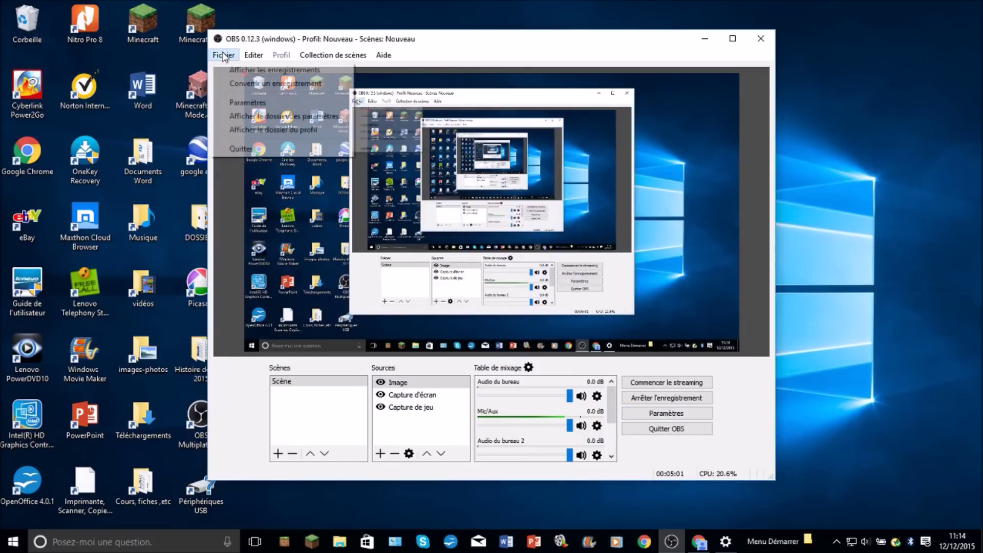
left_click(693, 412)
left_click(753, 46)
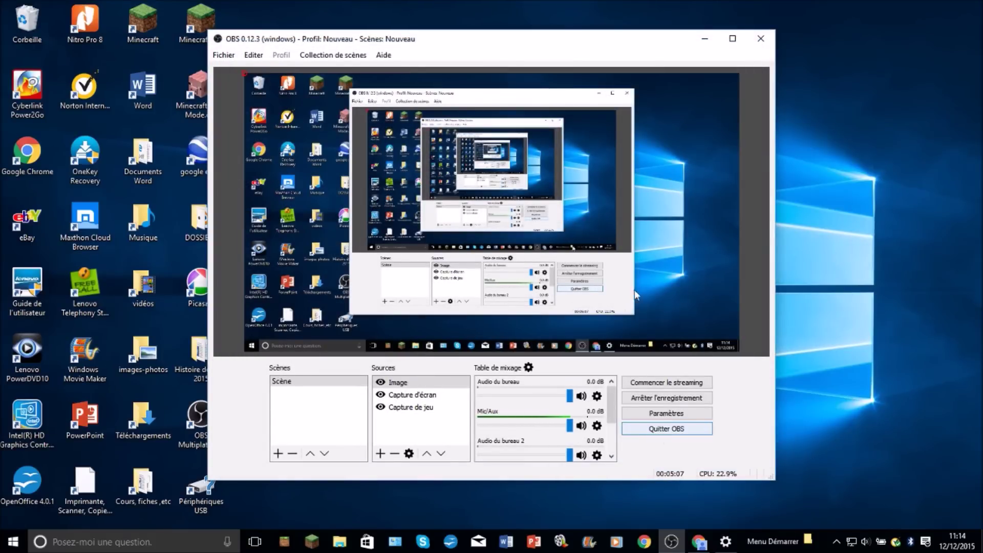
- Show the OBS recordings folder (Enregistrements OBS), look over the recorded mp4 files, and close the folder
left_click(223, 56)
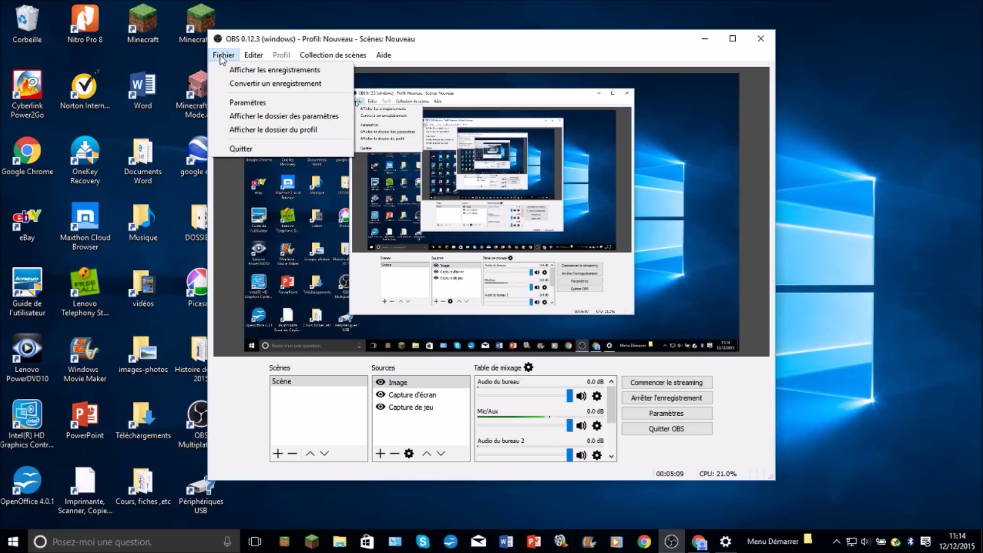
left_click(285, 72)
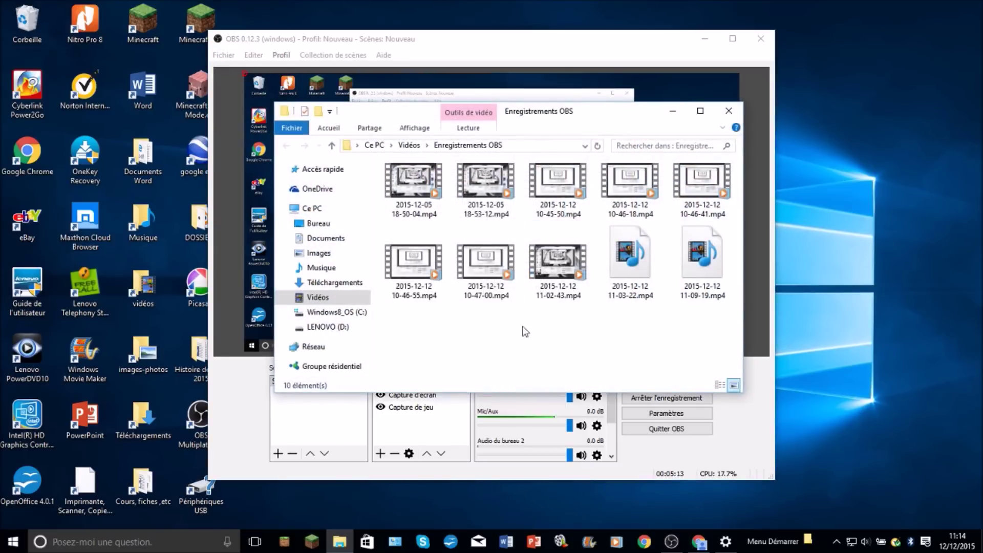
left_click_drag(416, 352, 708, 339)
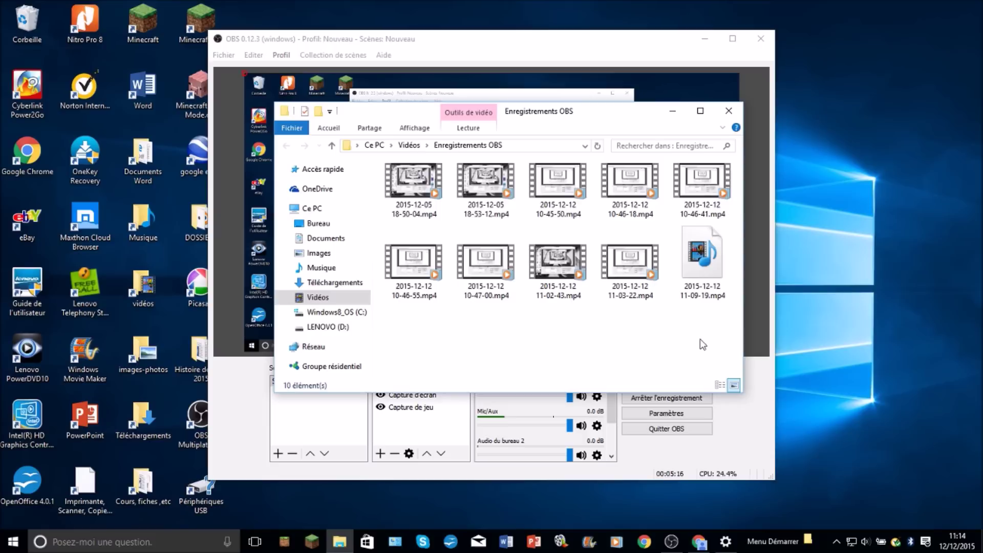
left_click(731, 116)
left_click(218, 55)
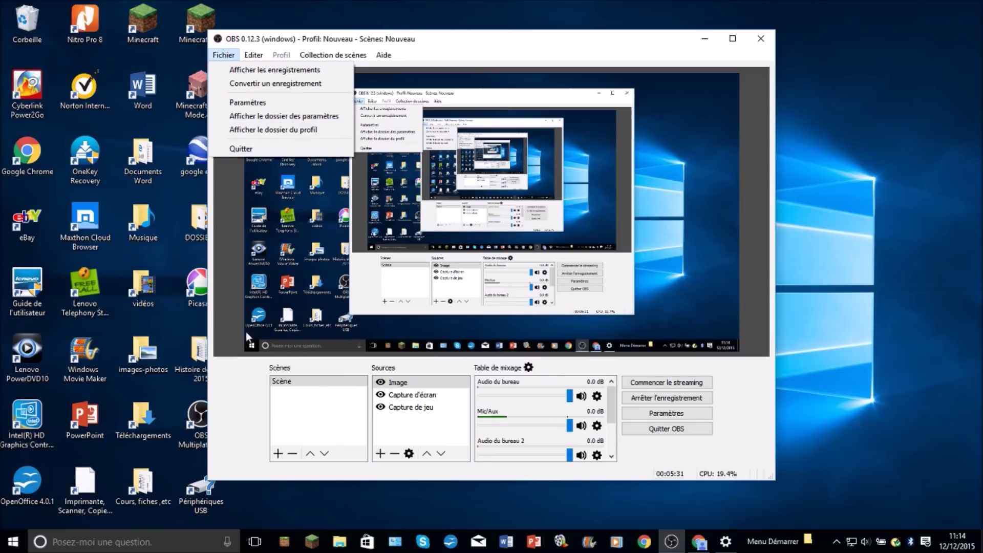
left_click(239, 375)
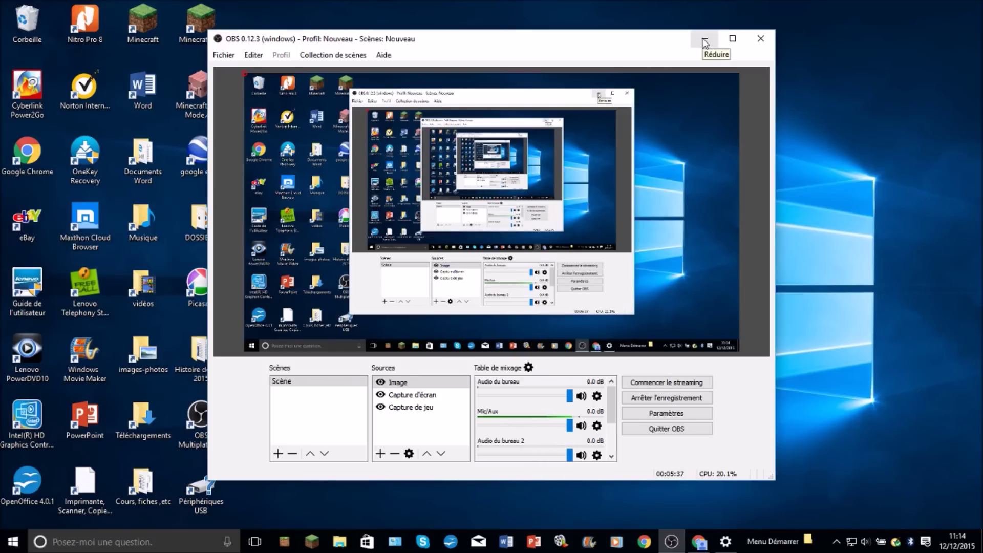
left_click(699, 543)
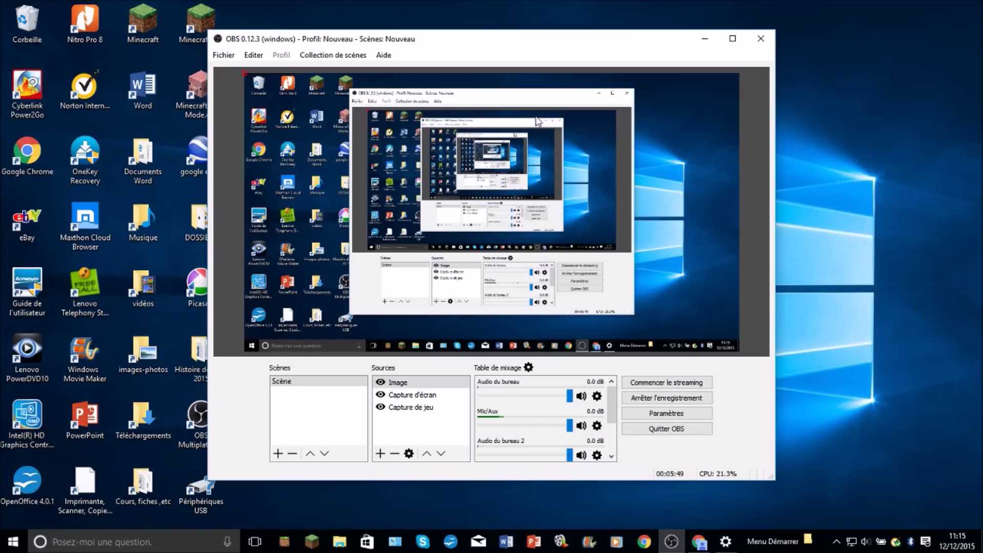
left_click(704, 43)
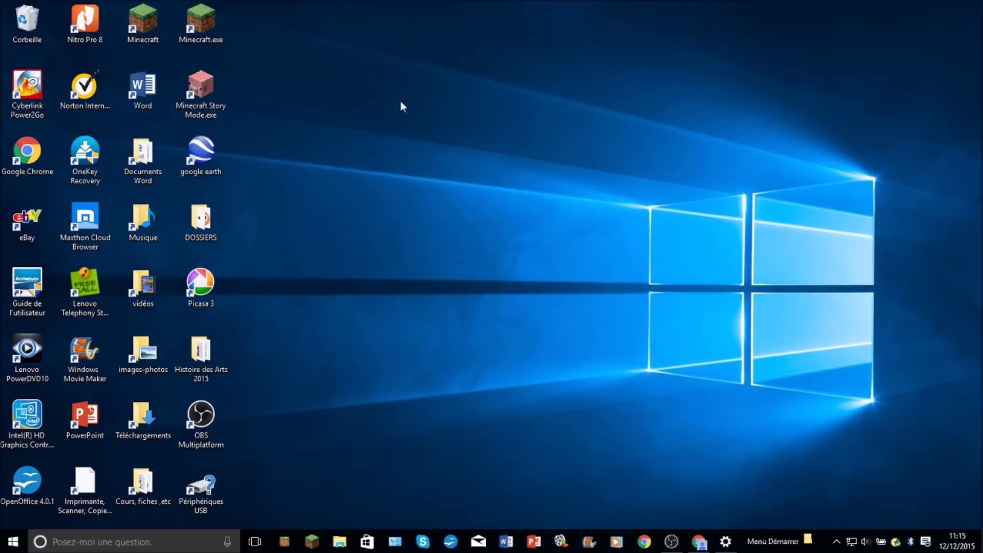
left_click_drag(313, 107, 795, 492)
left_click_drag(324, 180, 398, 402)
left_click_drag(573, 251, 235, 371)
left_click_drag(246, 127, 455, 407)
left_click_drag(741, 172, 297, 376)
left_click(691, 543)
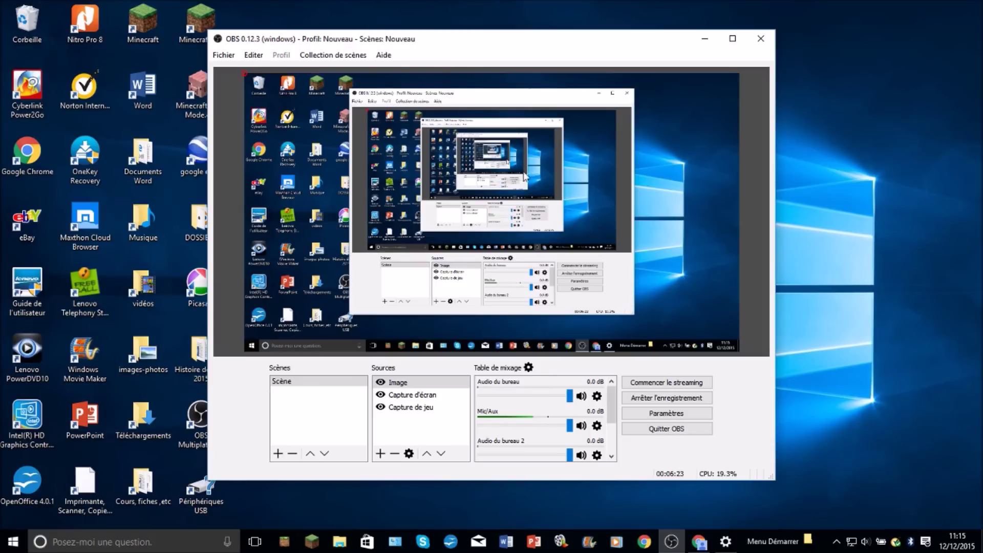
left_click(706, 39)
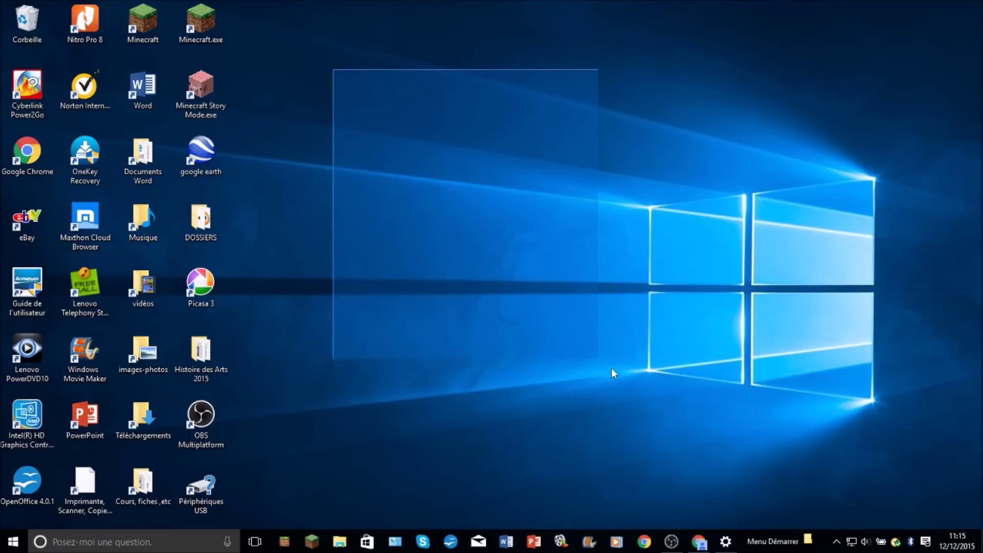
left_click_drag(689, 8, 627, 1)
left_click_drag(736, 85, 274, 358)
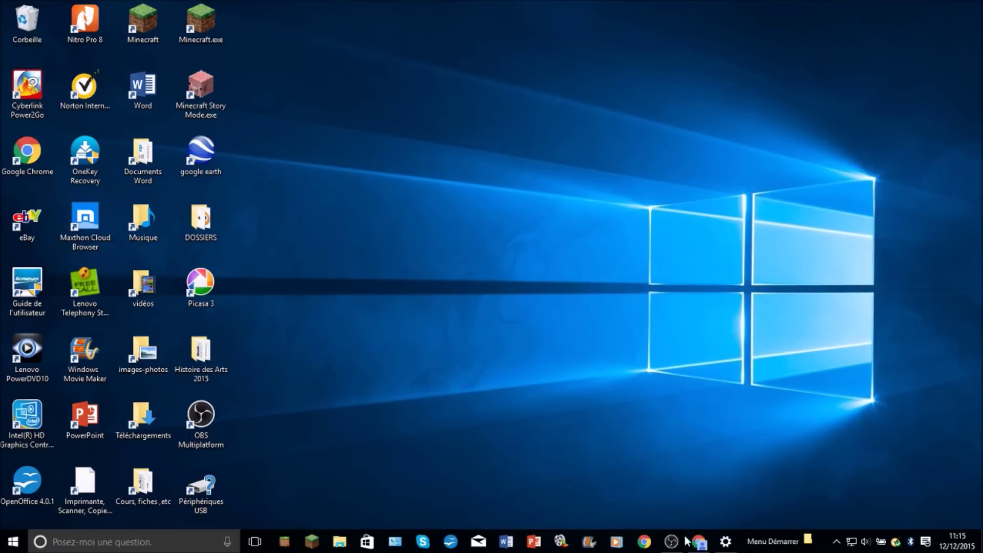
left_click(671, 541)
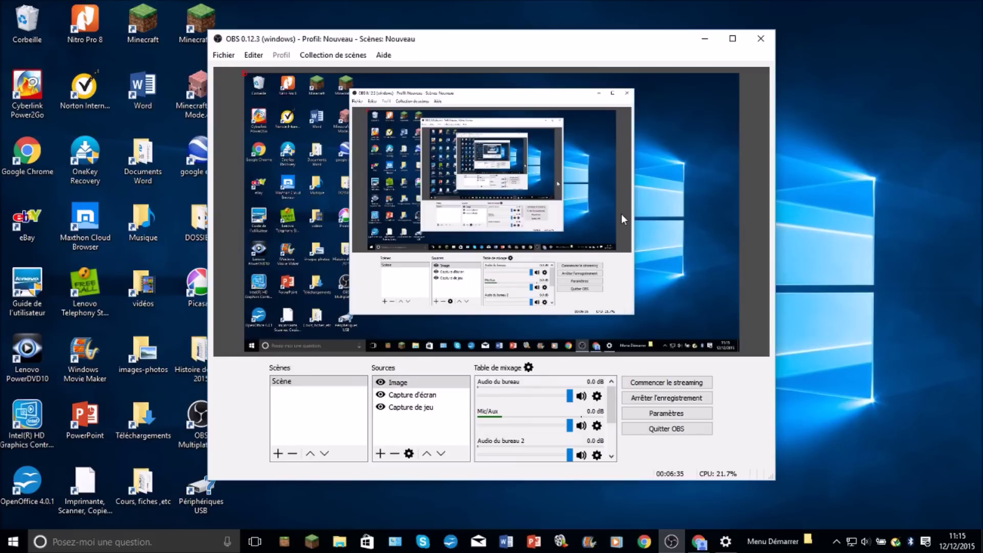